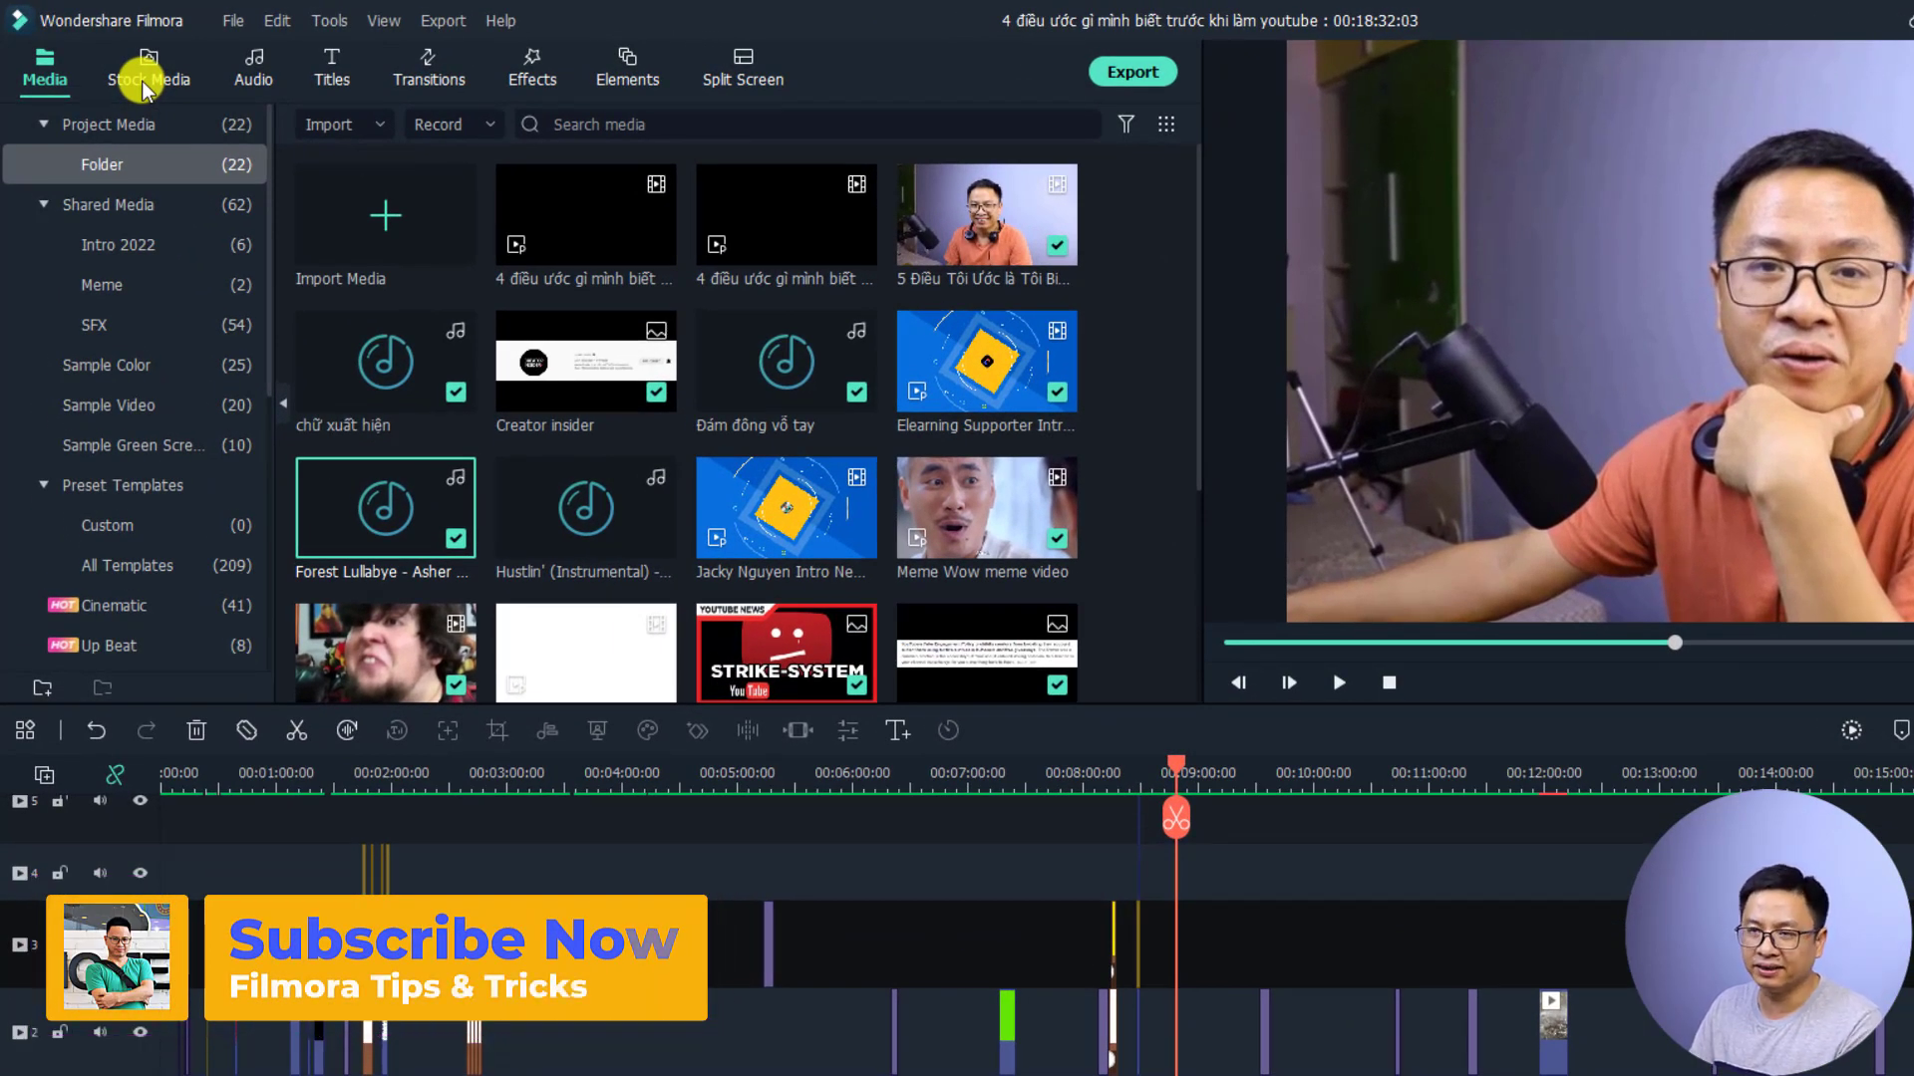
# Search the Pixabay stock videos for "rain"
pyautogui.click(142, 82)
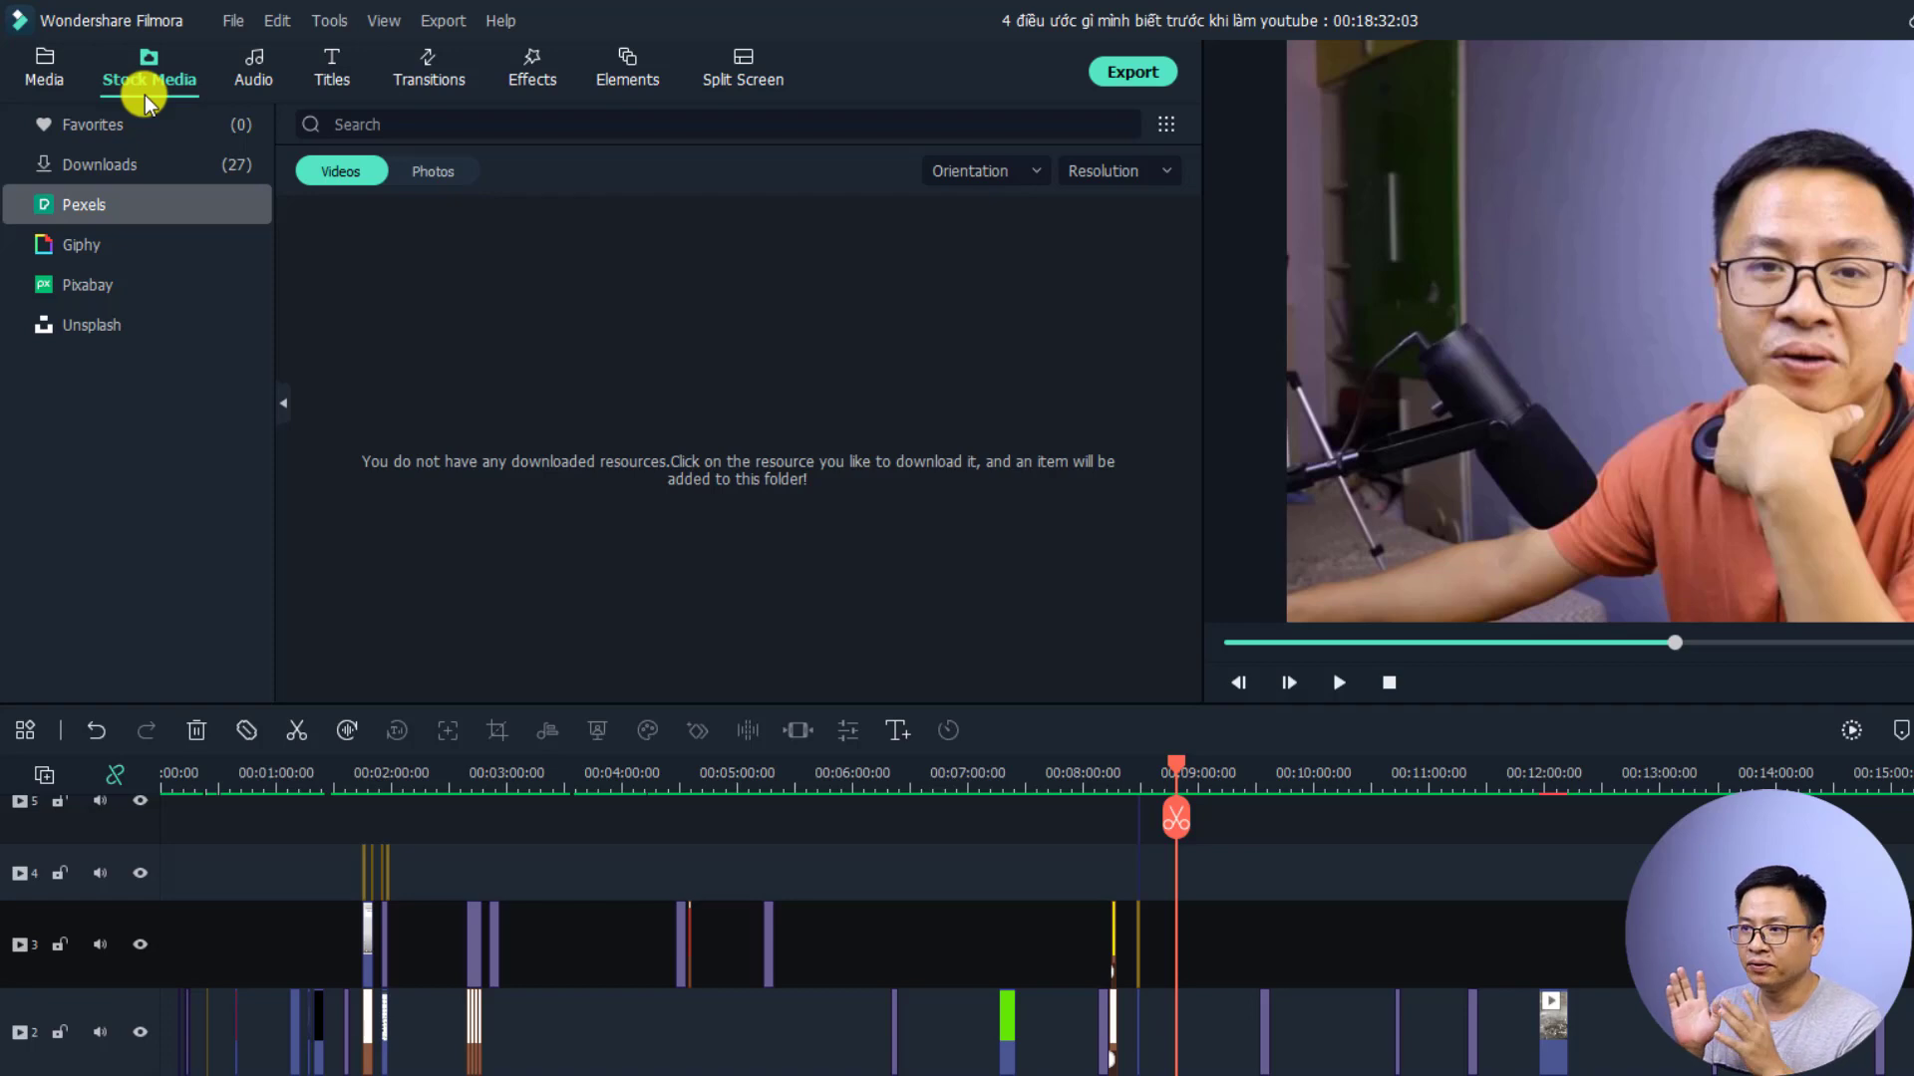
pyautogui.click(121, 164)
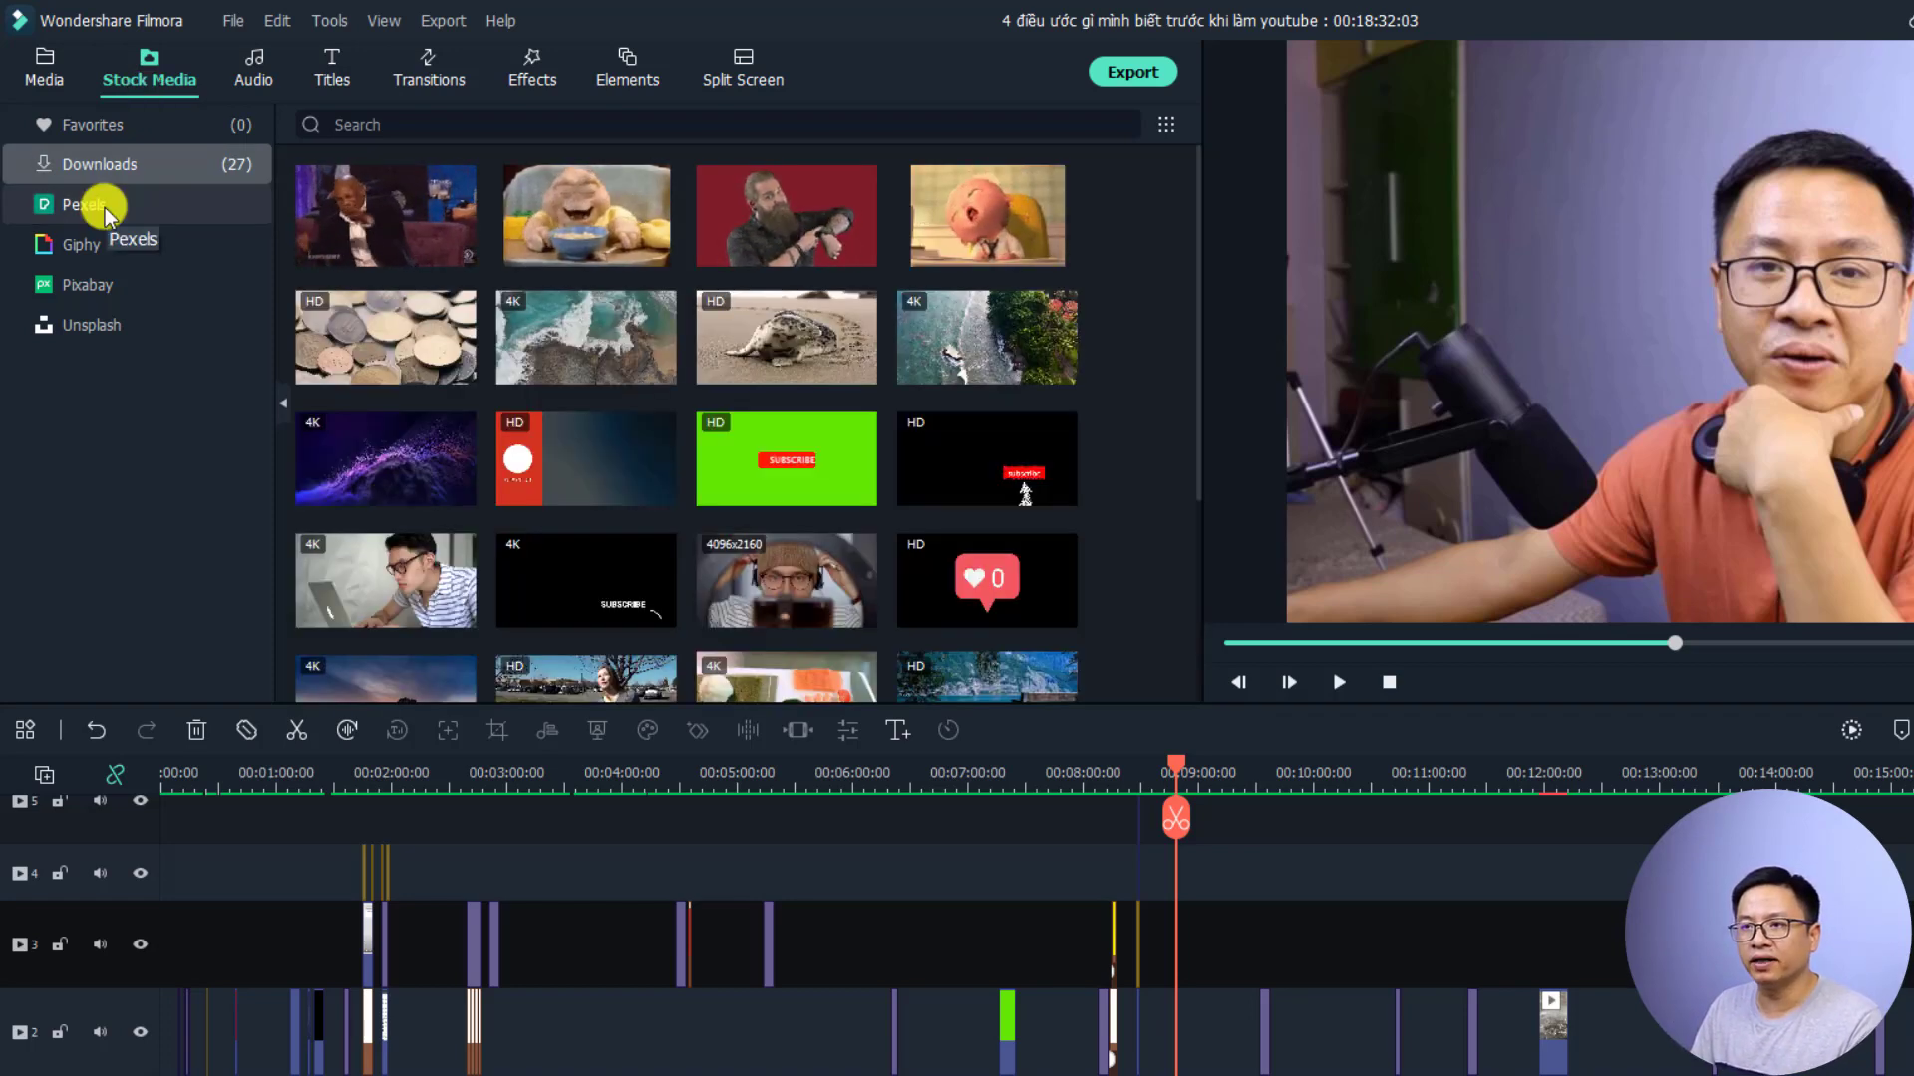
pyautogui.click(82, 284)
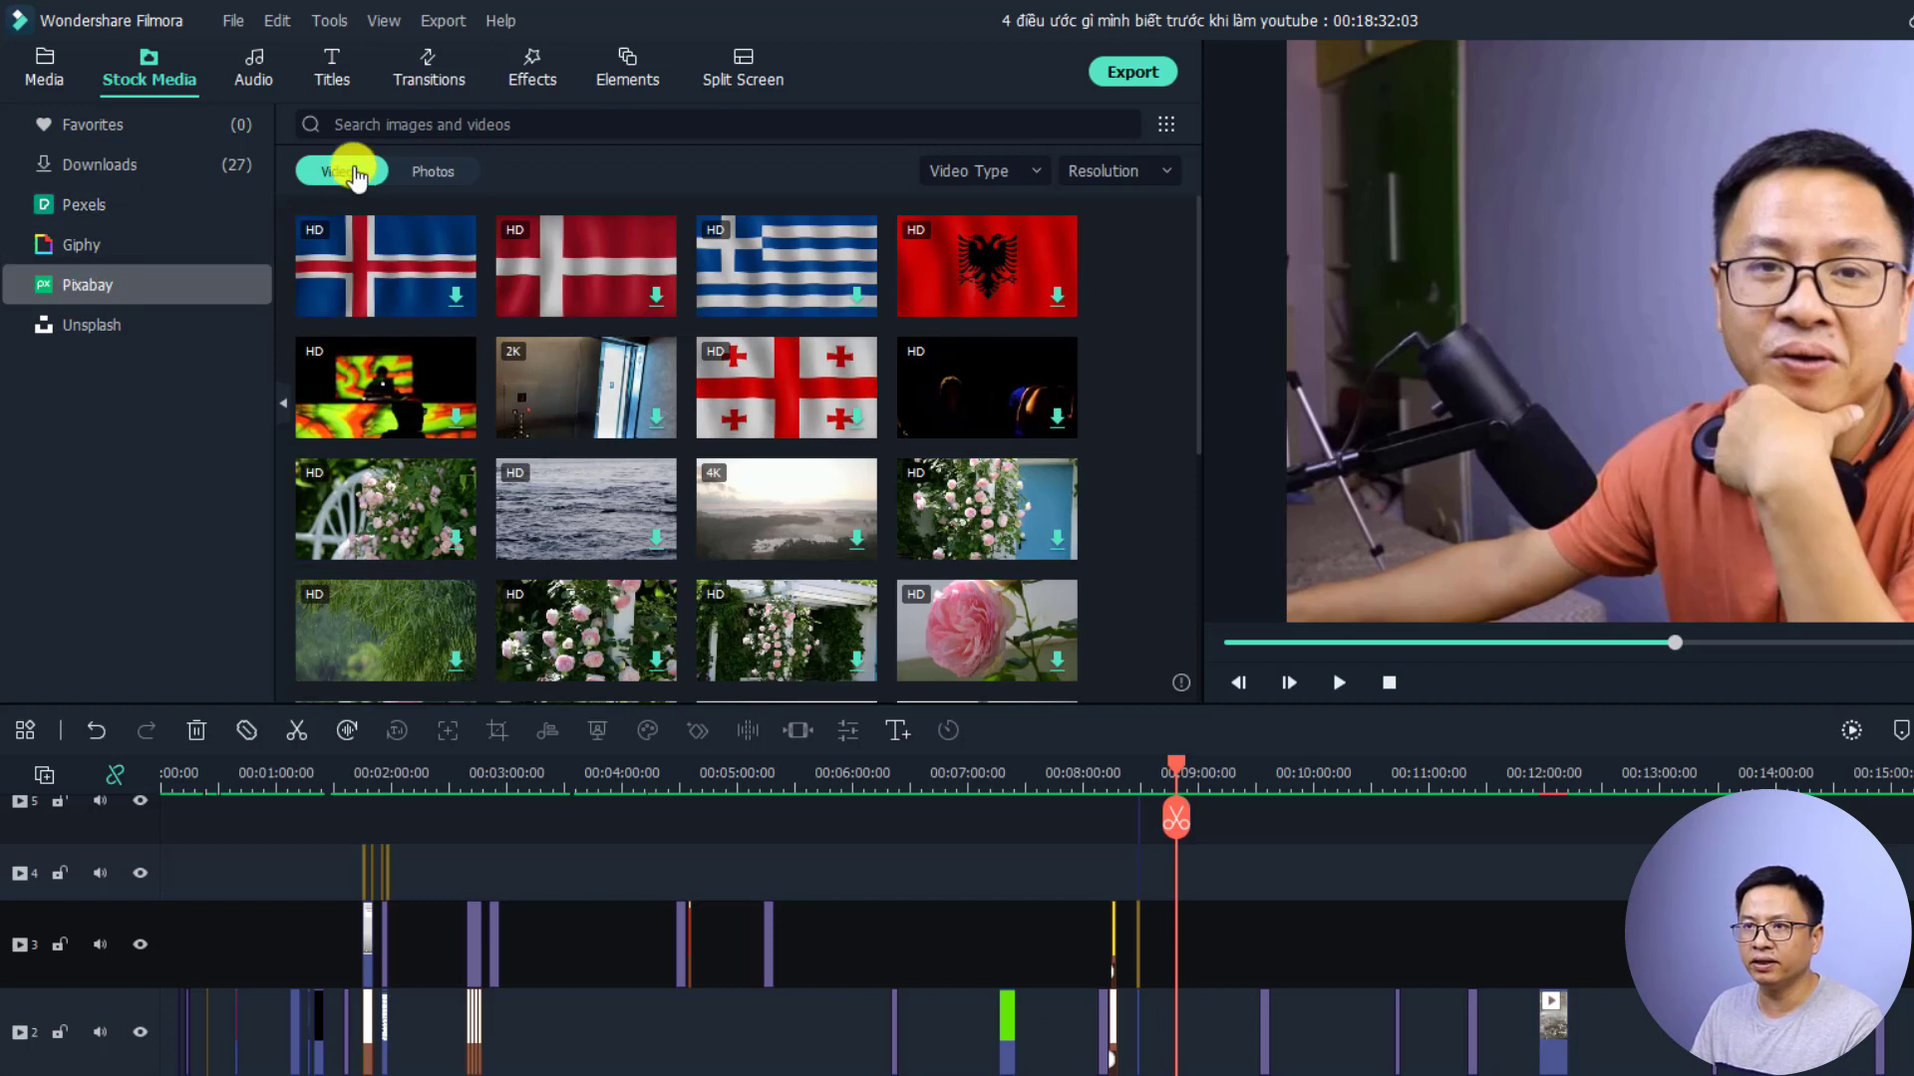
pyautogui.click(384, 126)
pyautogui.write('rain')
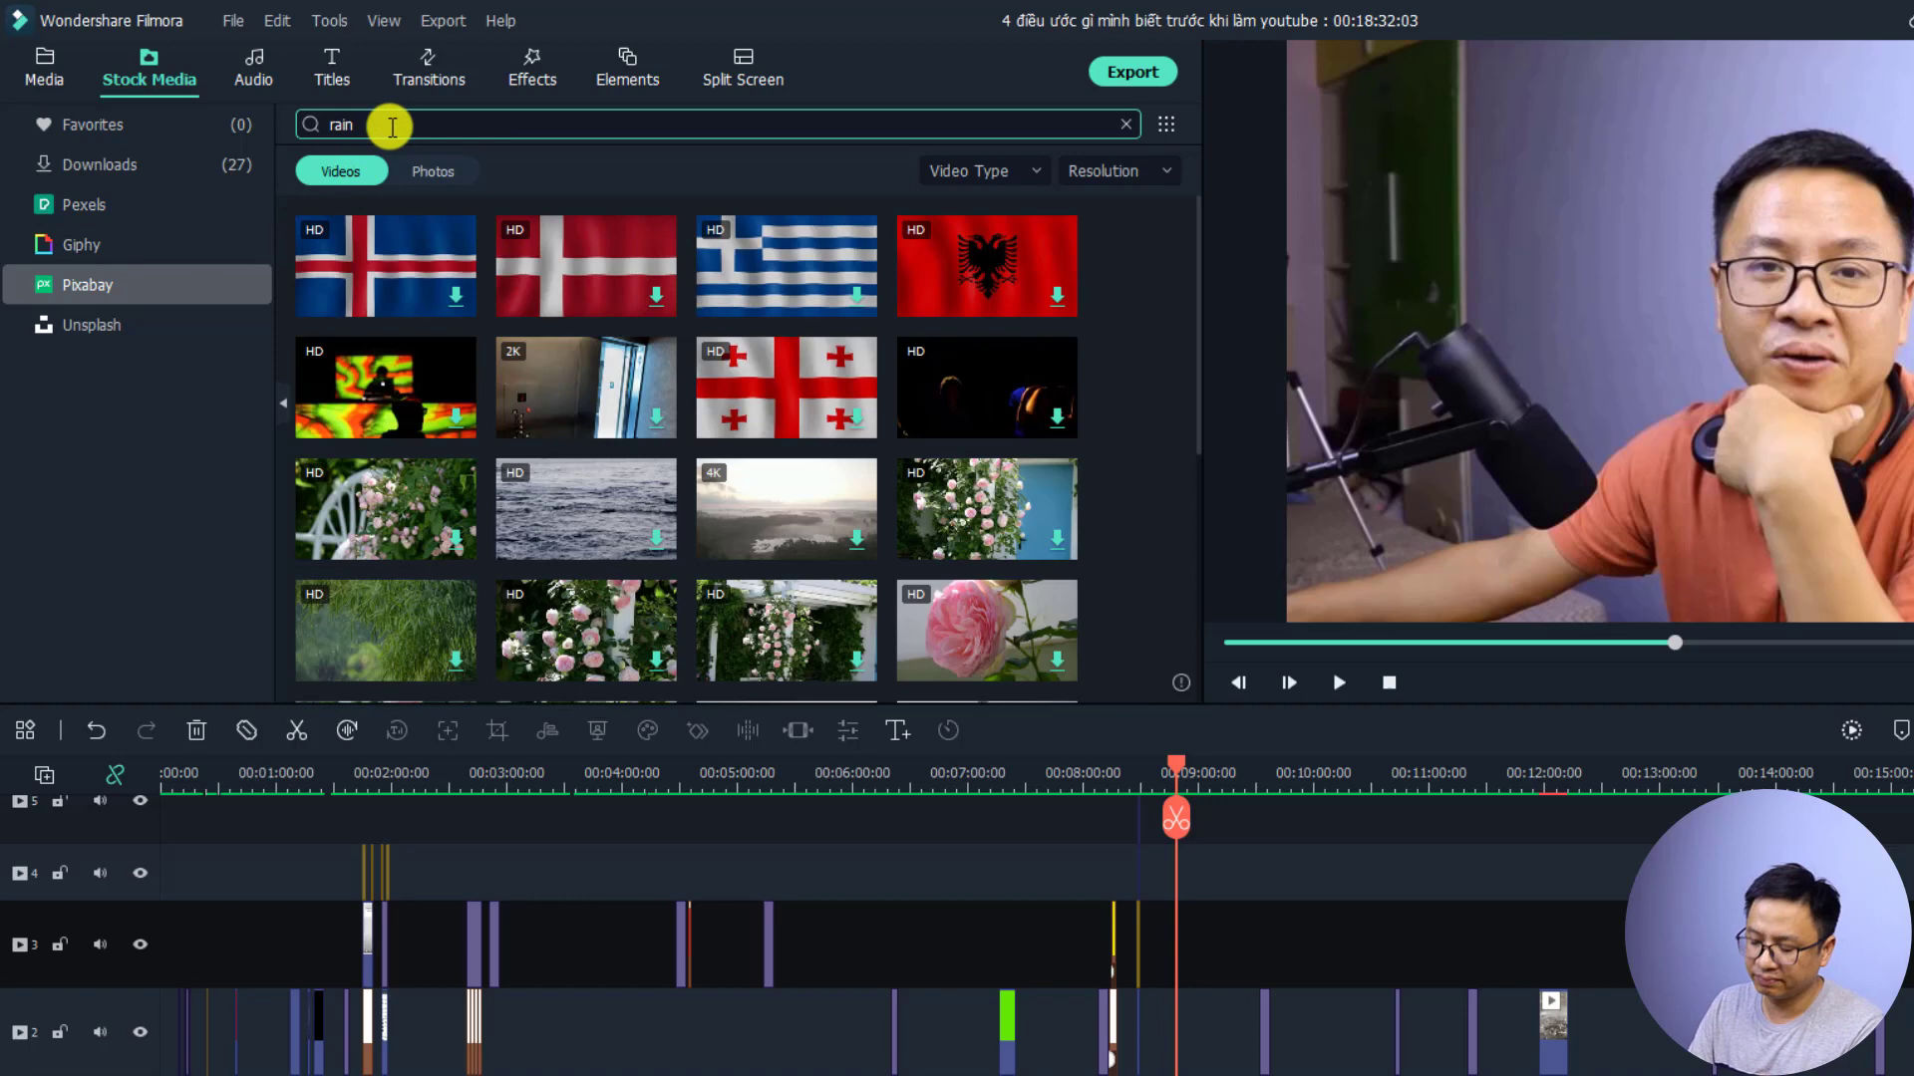
pyautogui.press('Return')
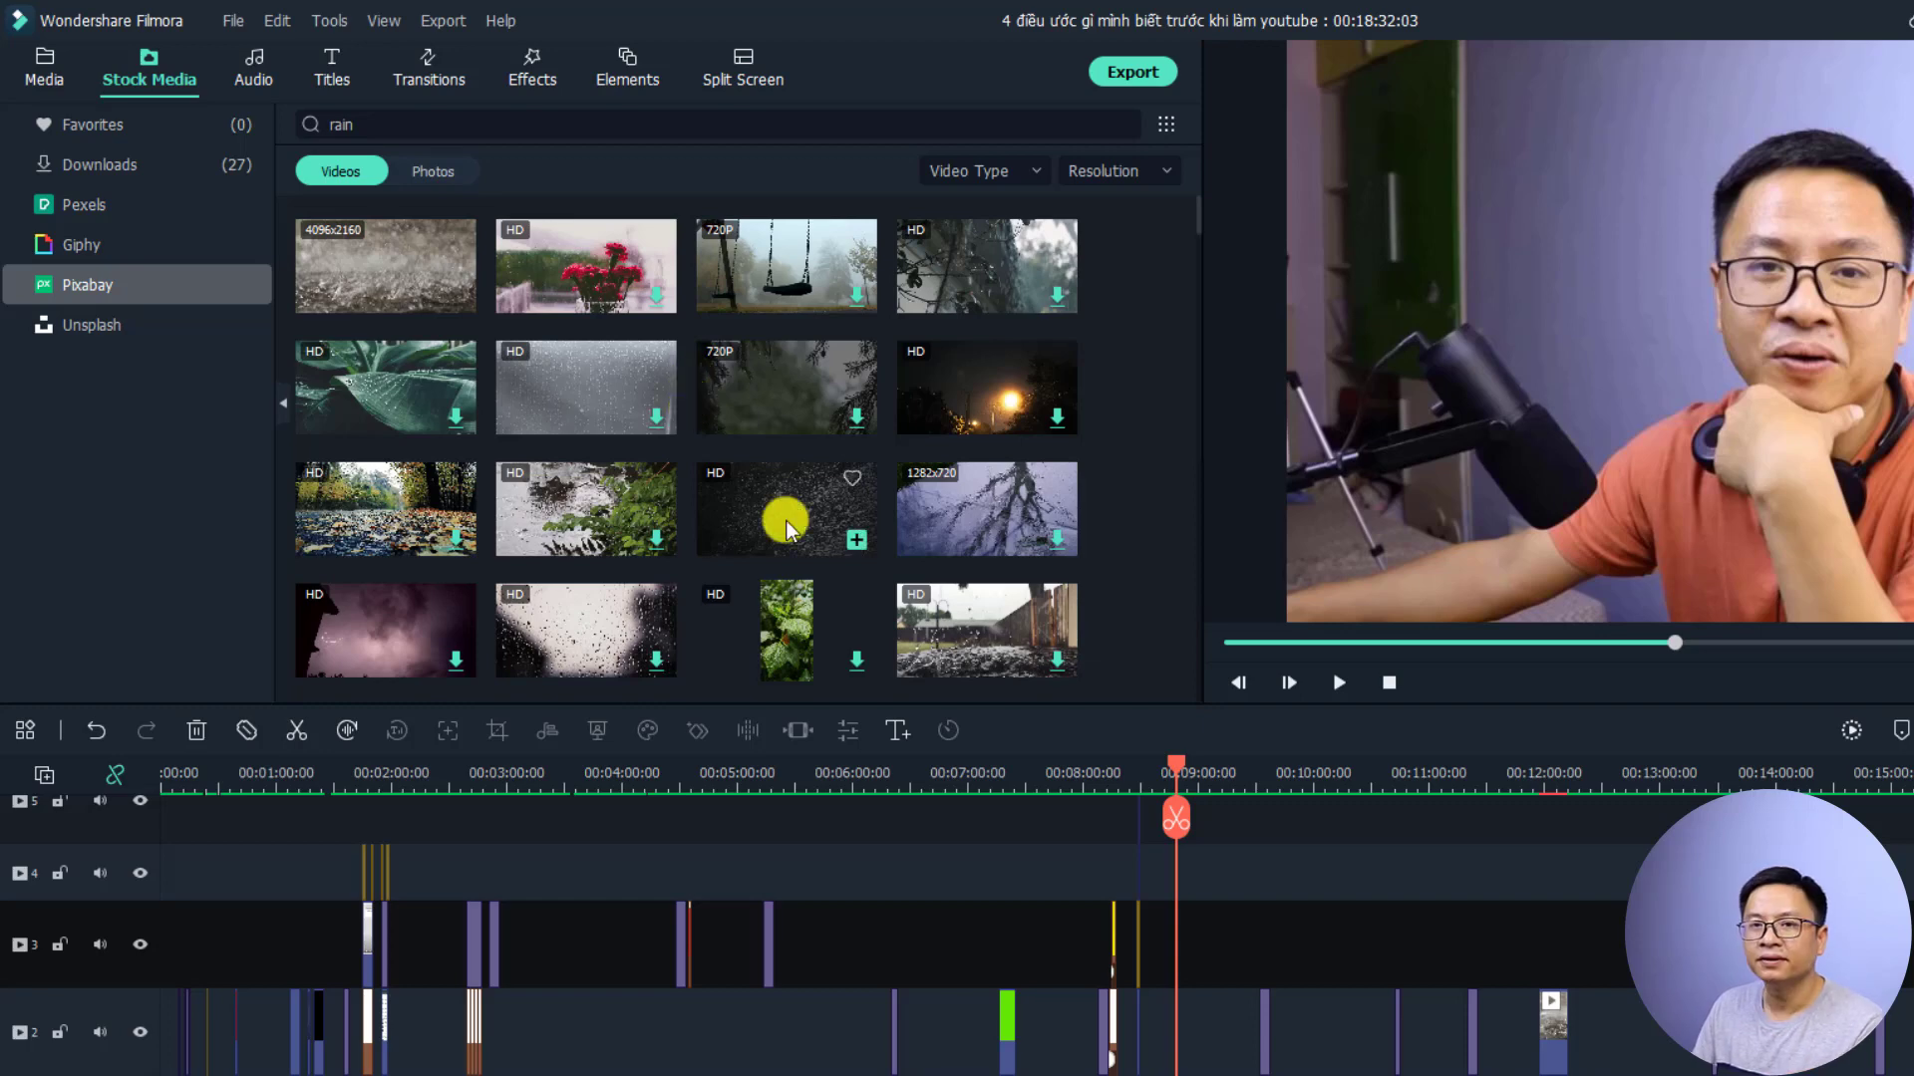
# Find the falling-rain clip on a black background and place it on video track 3 at the playhead
pyautogui.scroll(-5, 774, 542)
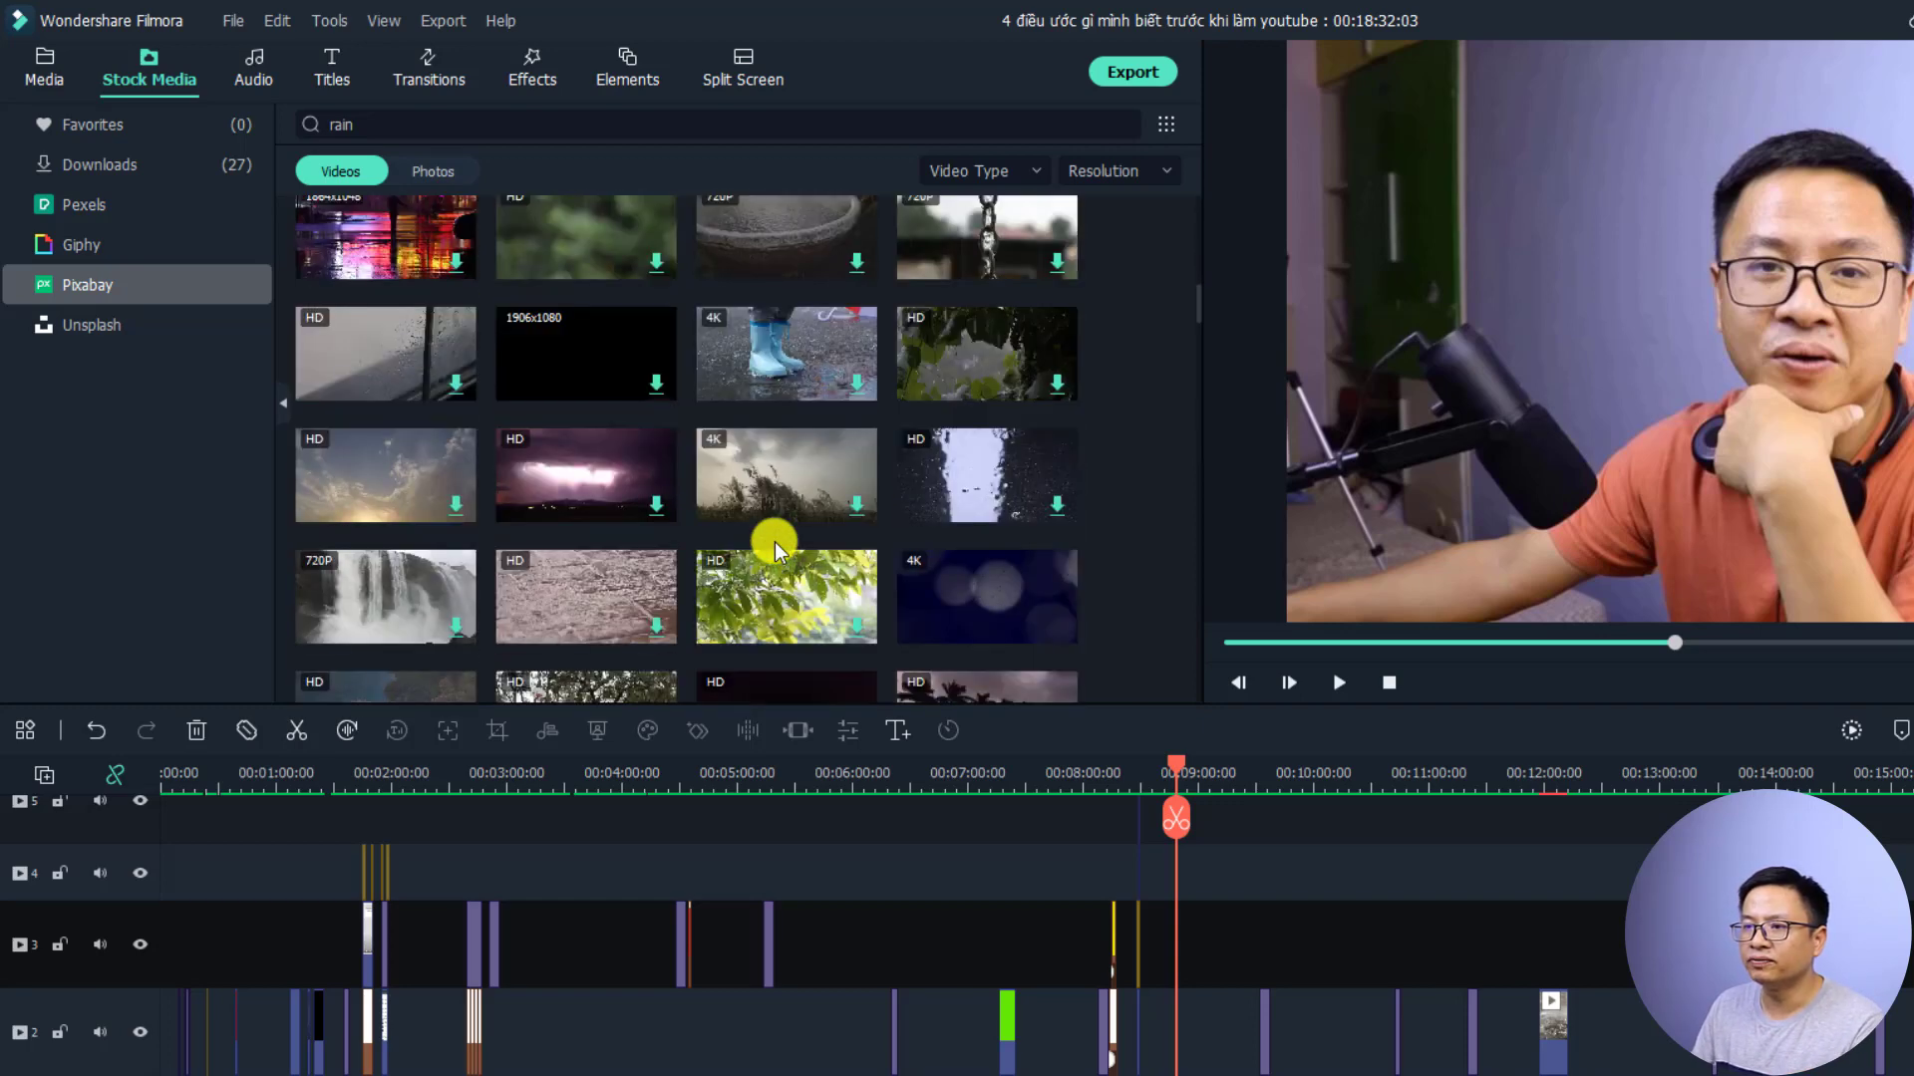
pyautogui.scroll(-5, 774, 542)
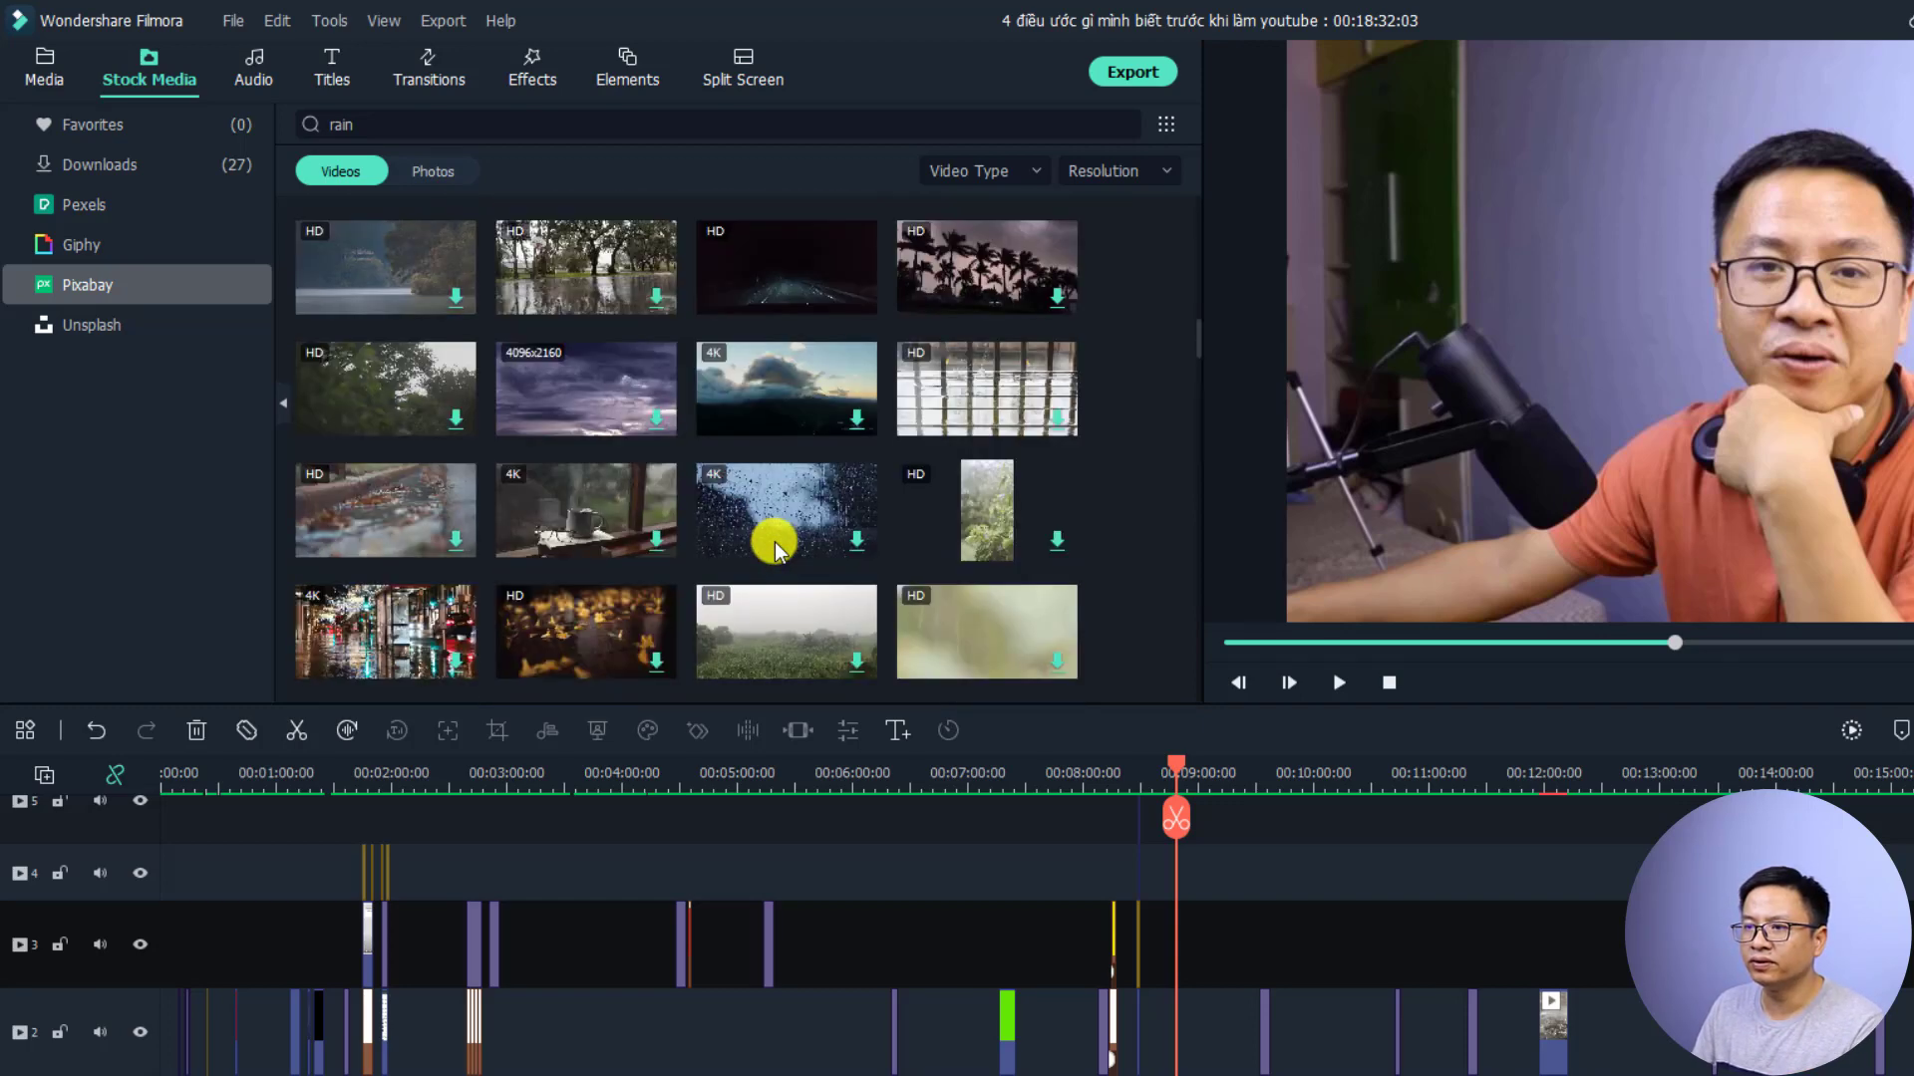
pyautogui.scroll(-6, 775, 542)
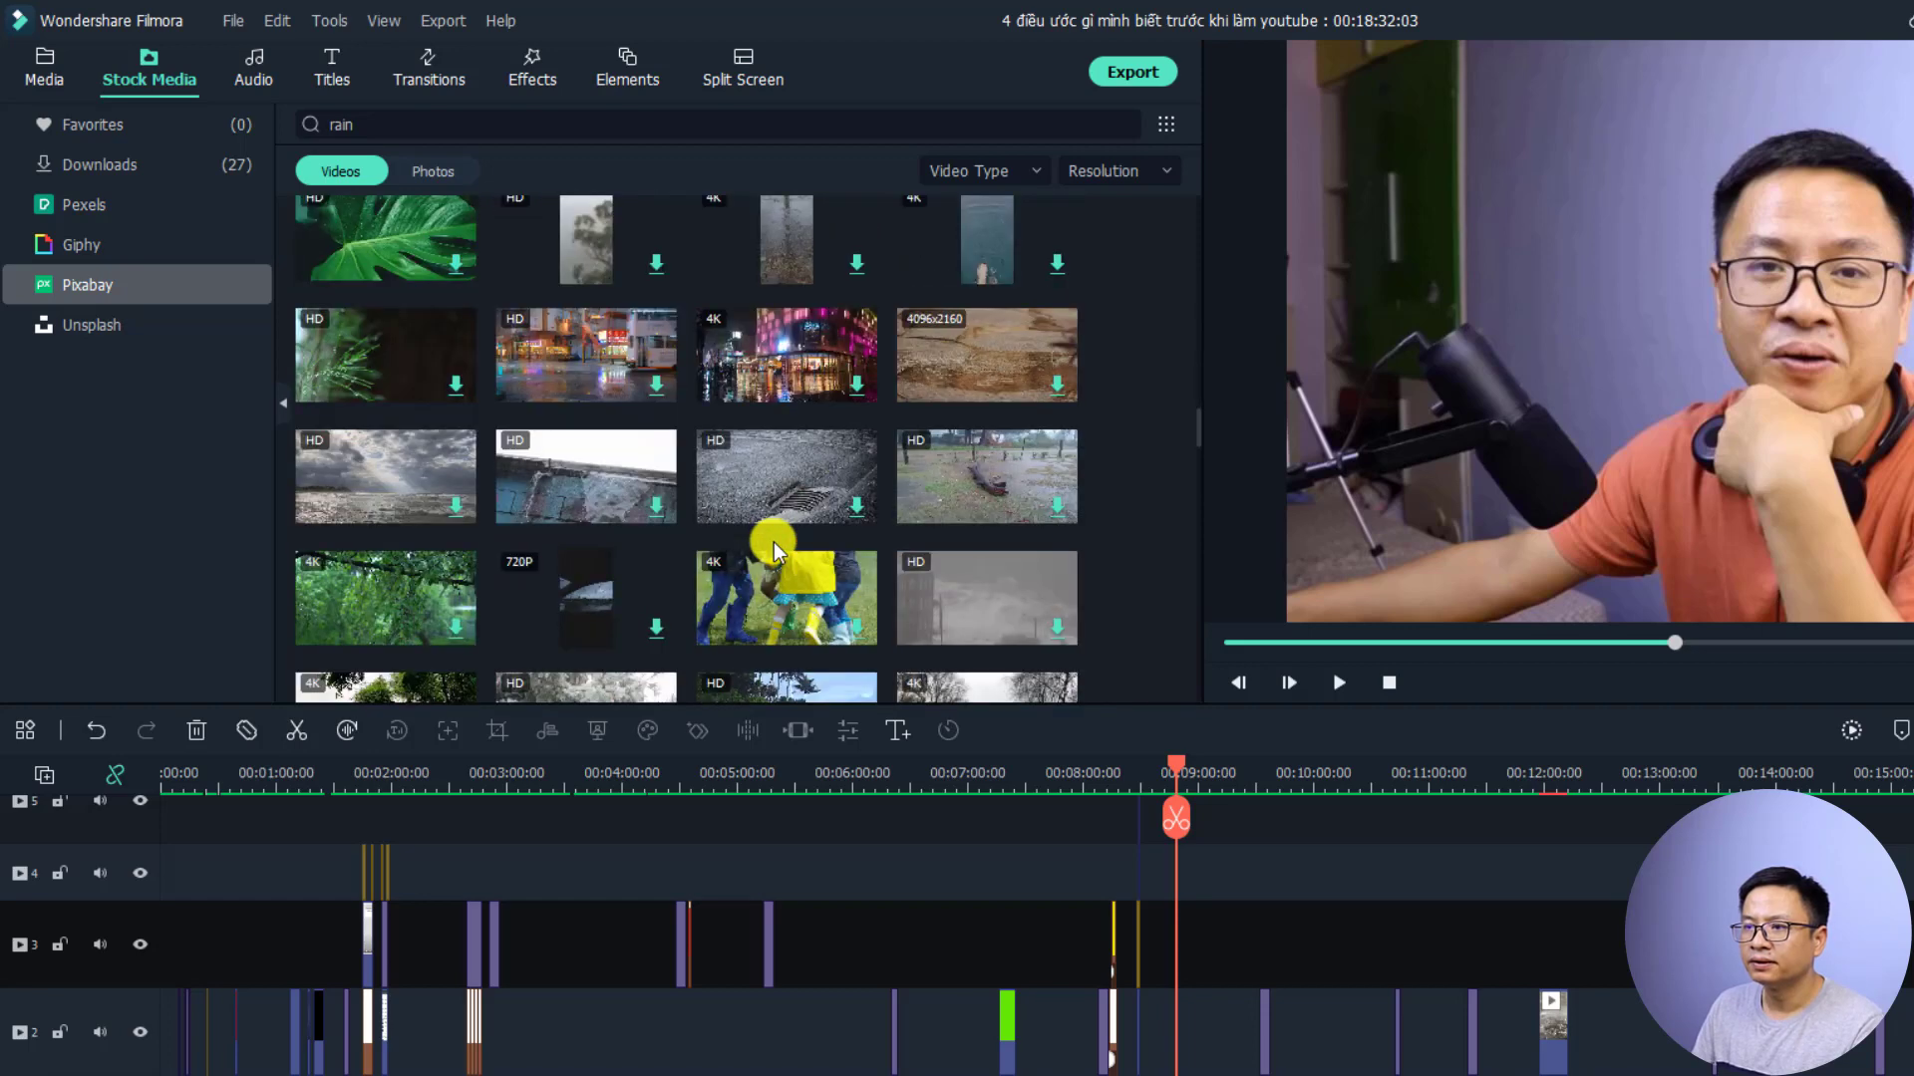
pyautogui.scroll(-5, 773, 543)
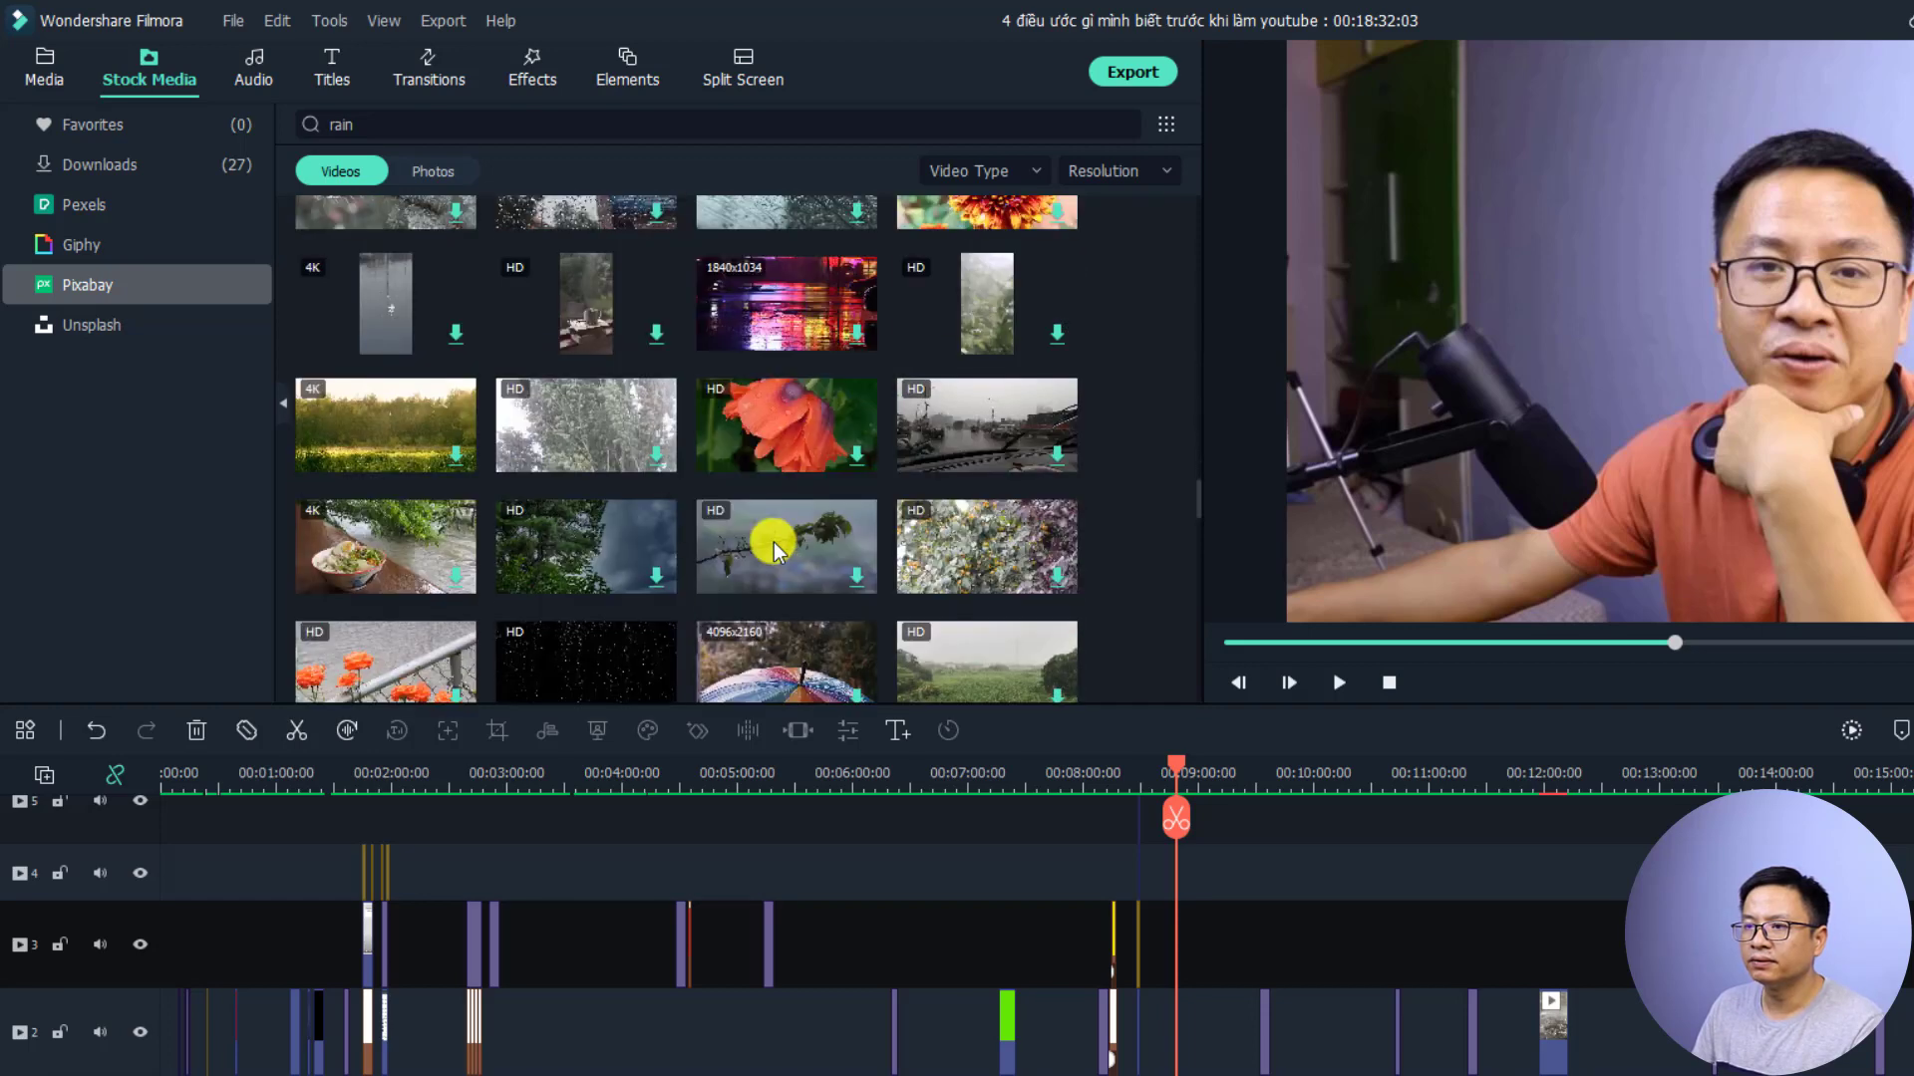
pyautogui.scroll(-2, 774, 542)
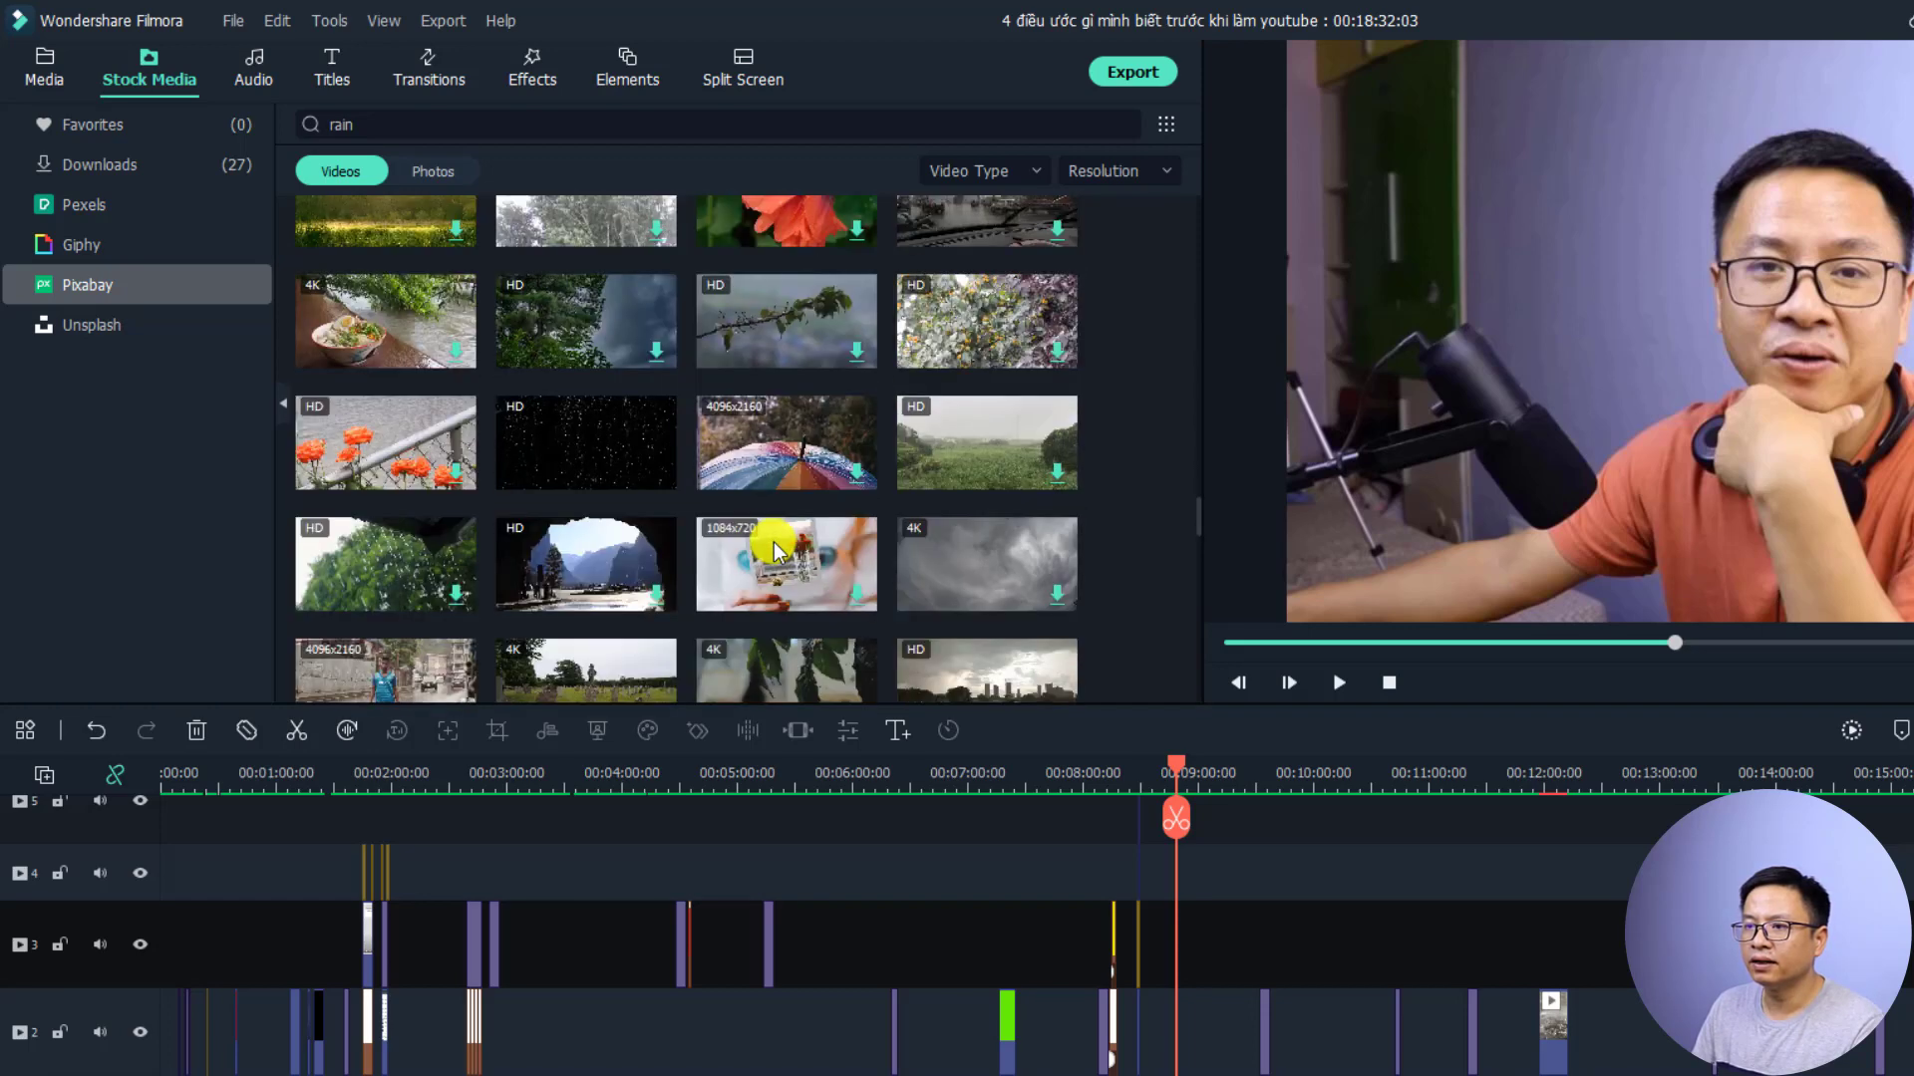
pyautogui.click(568, 463)
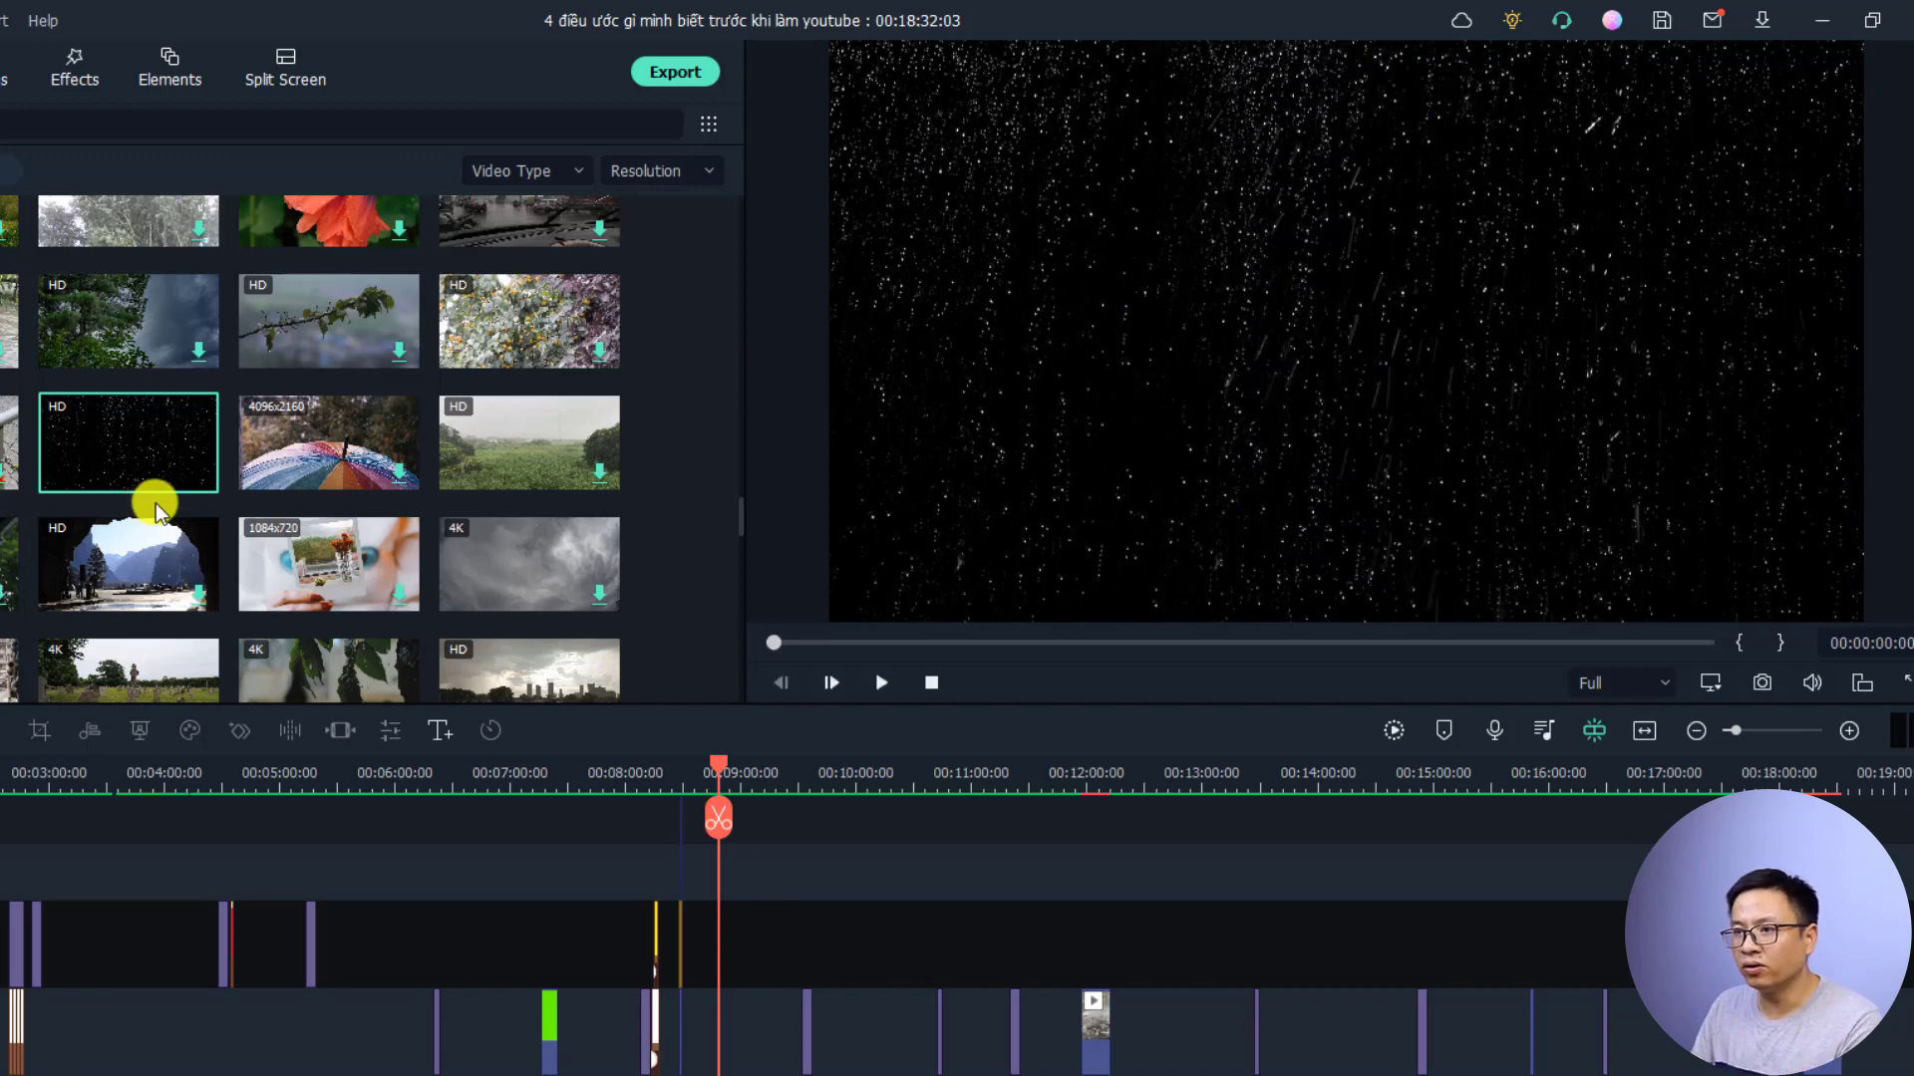
pyautogui.moveTo(155, 488)
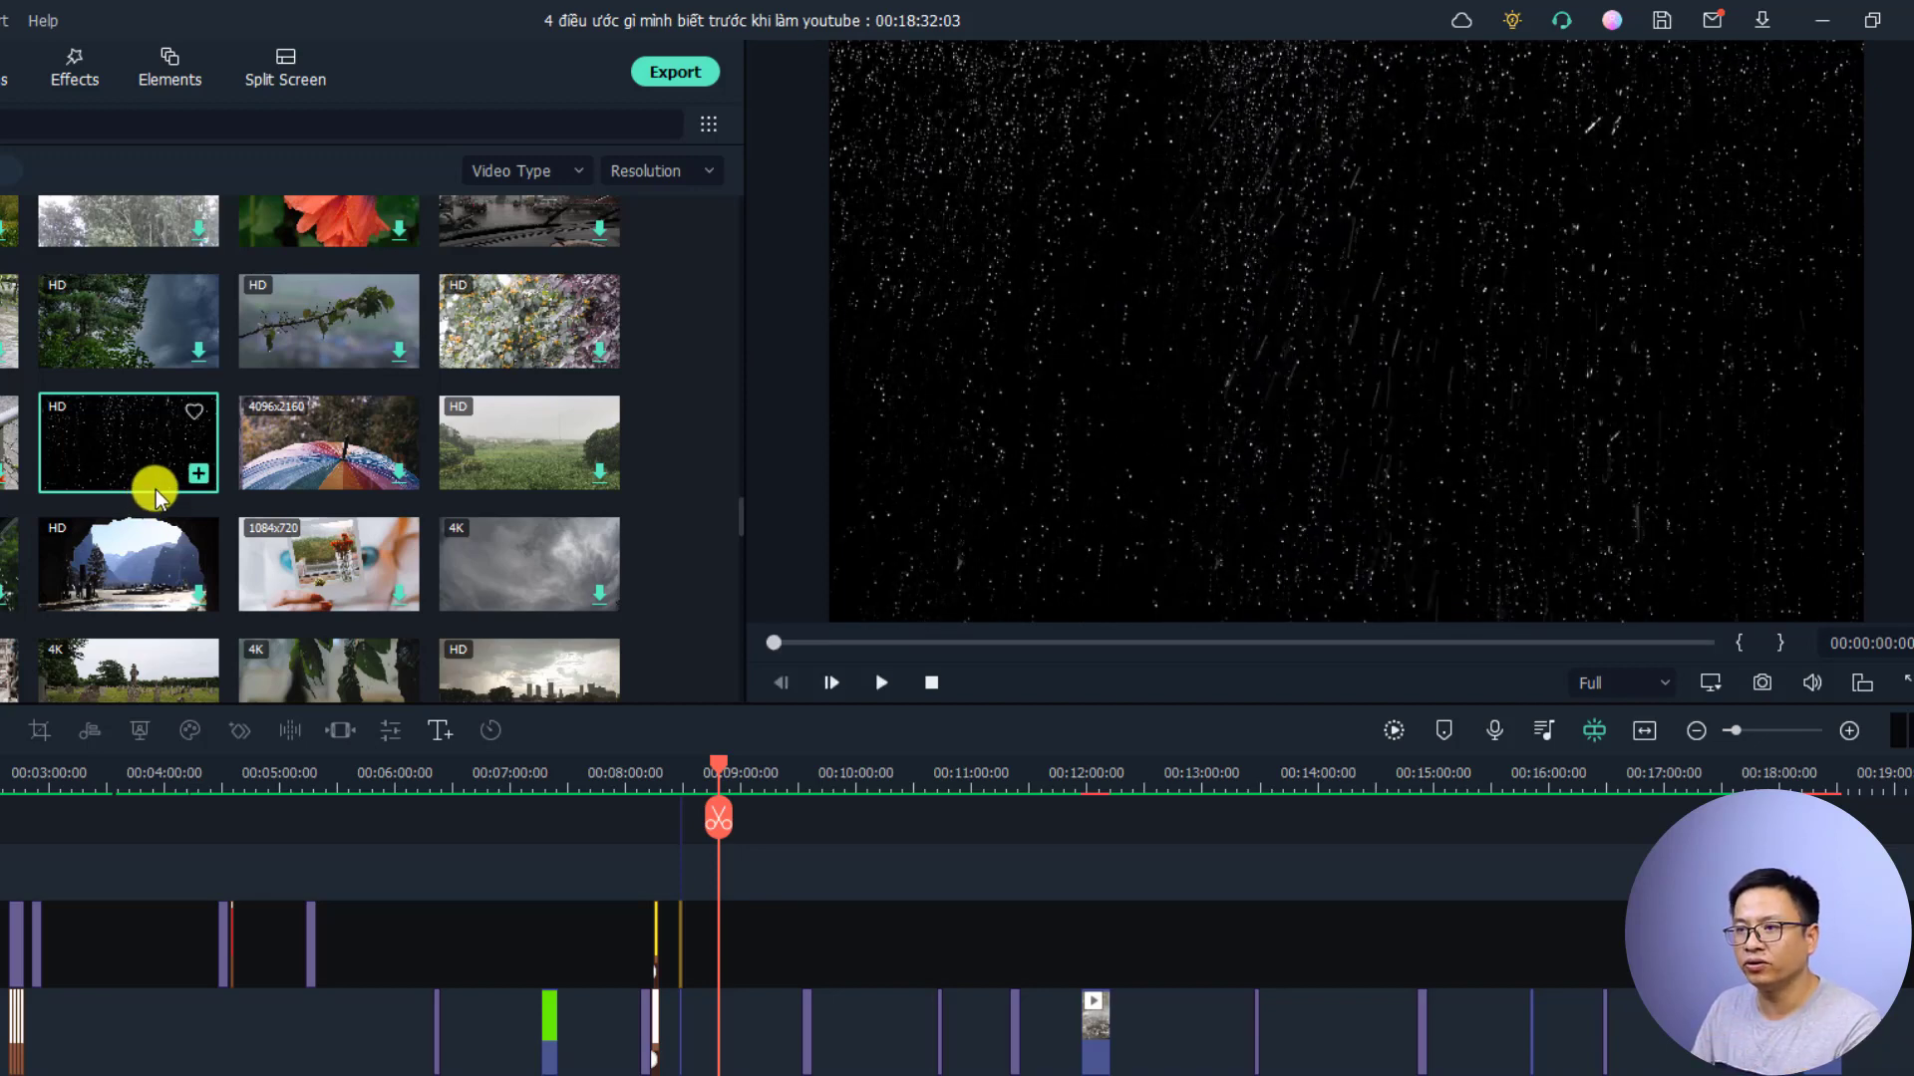
pyautogui.moveTo(114, 477); pyautogui.dragTo(715, 967)
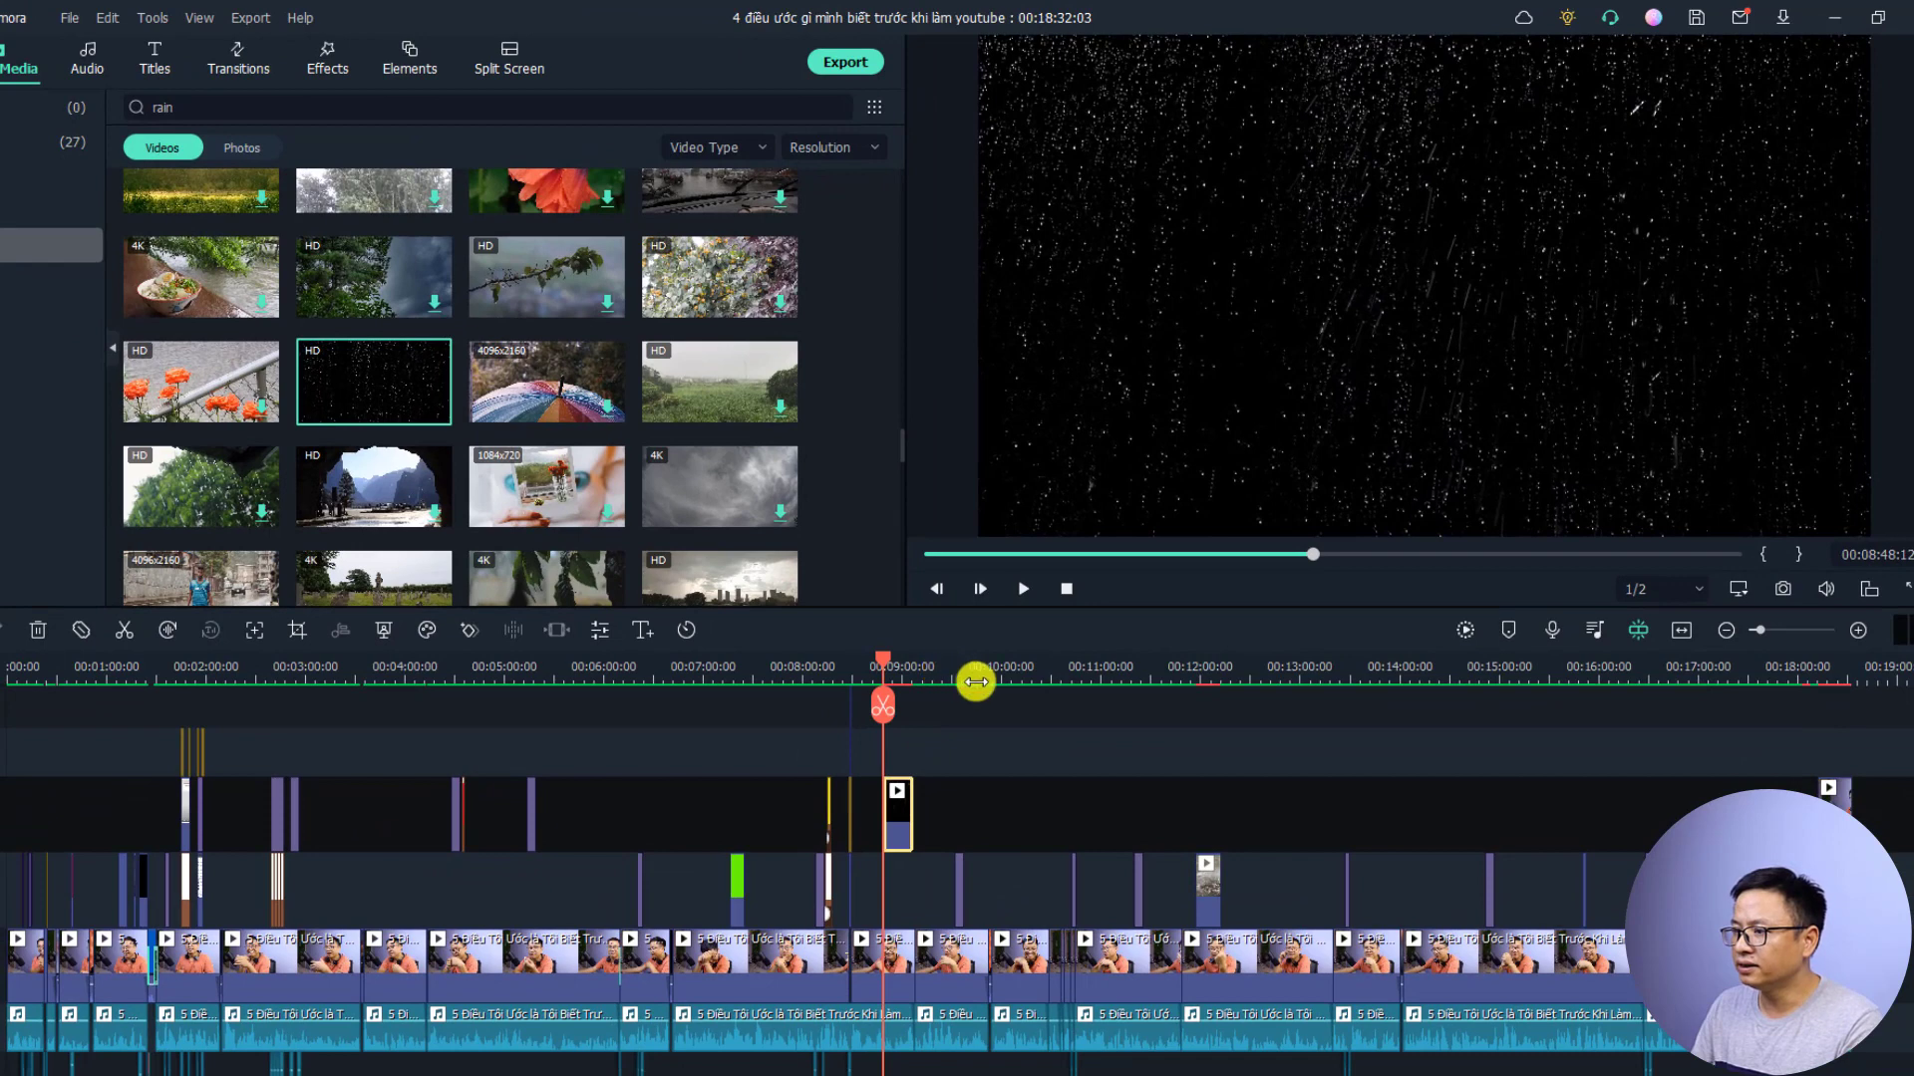
# Set the blending mode of the rain clip on track 3 to Screen
pyautogui.moveTo(976, 681); pyautogui.dragTo(1222, 678)
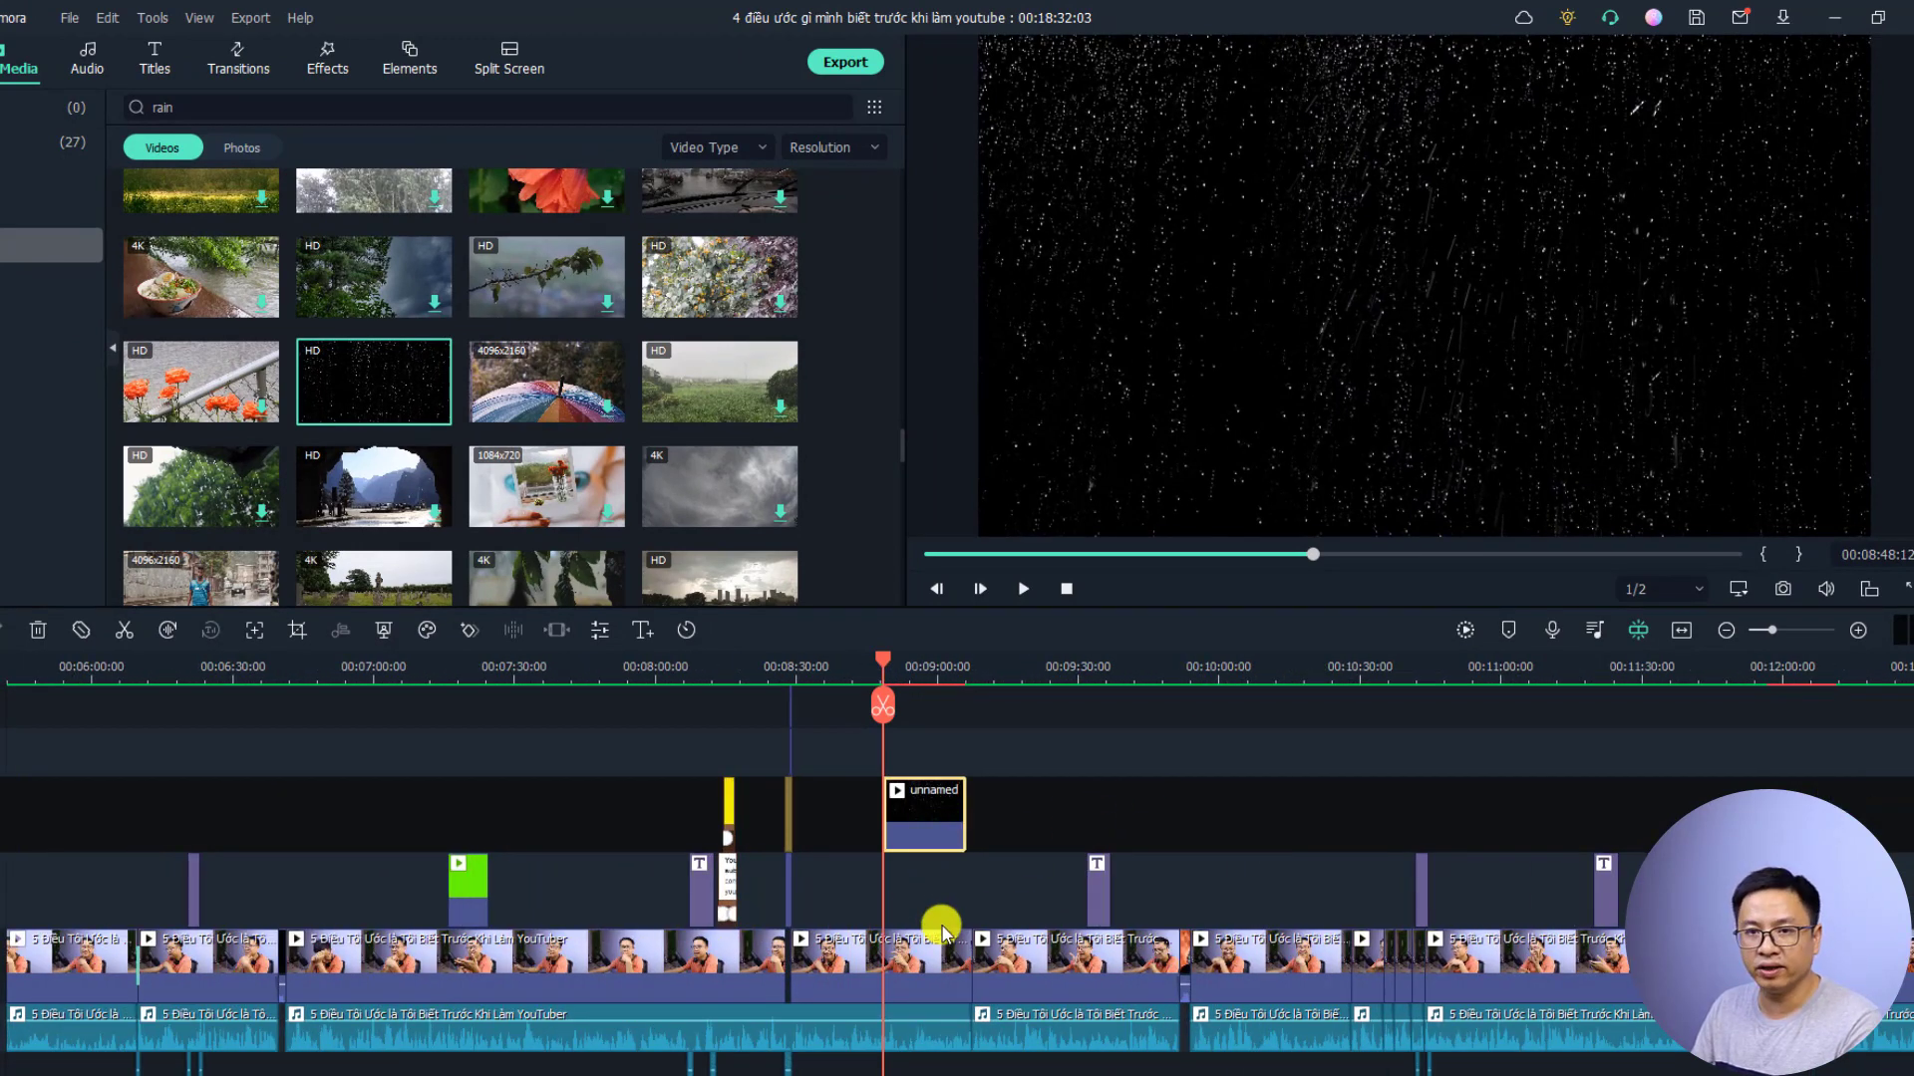
pyautogui.click(936, 763)
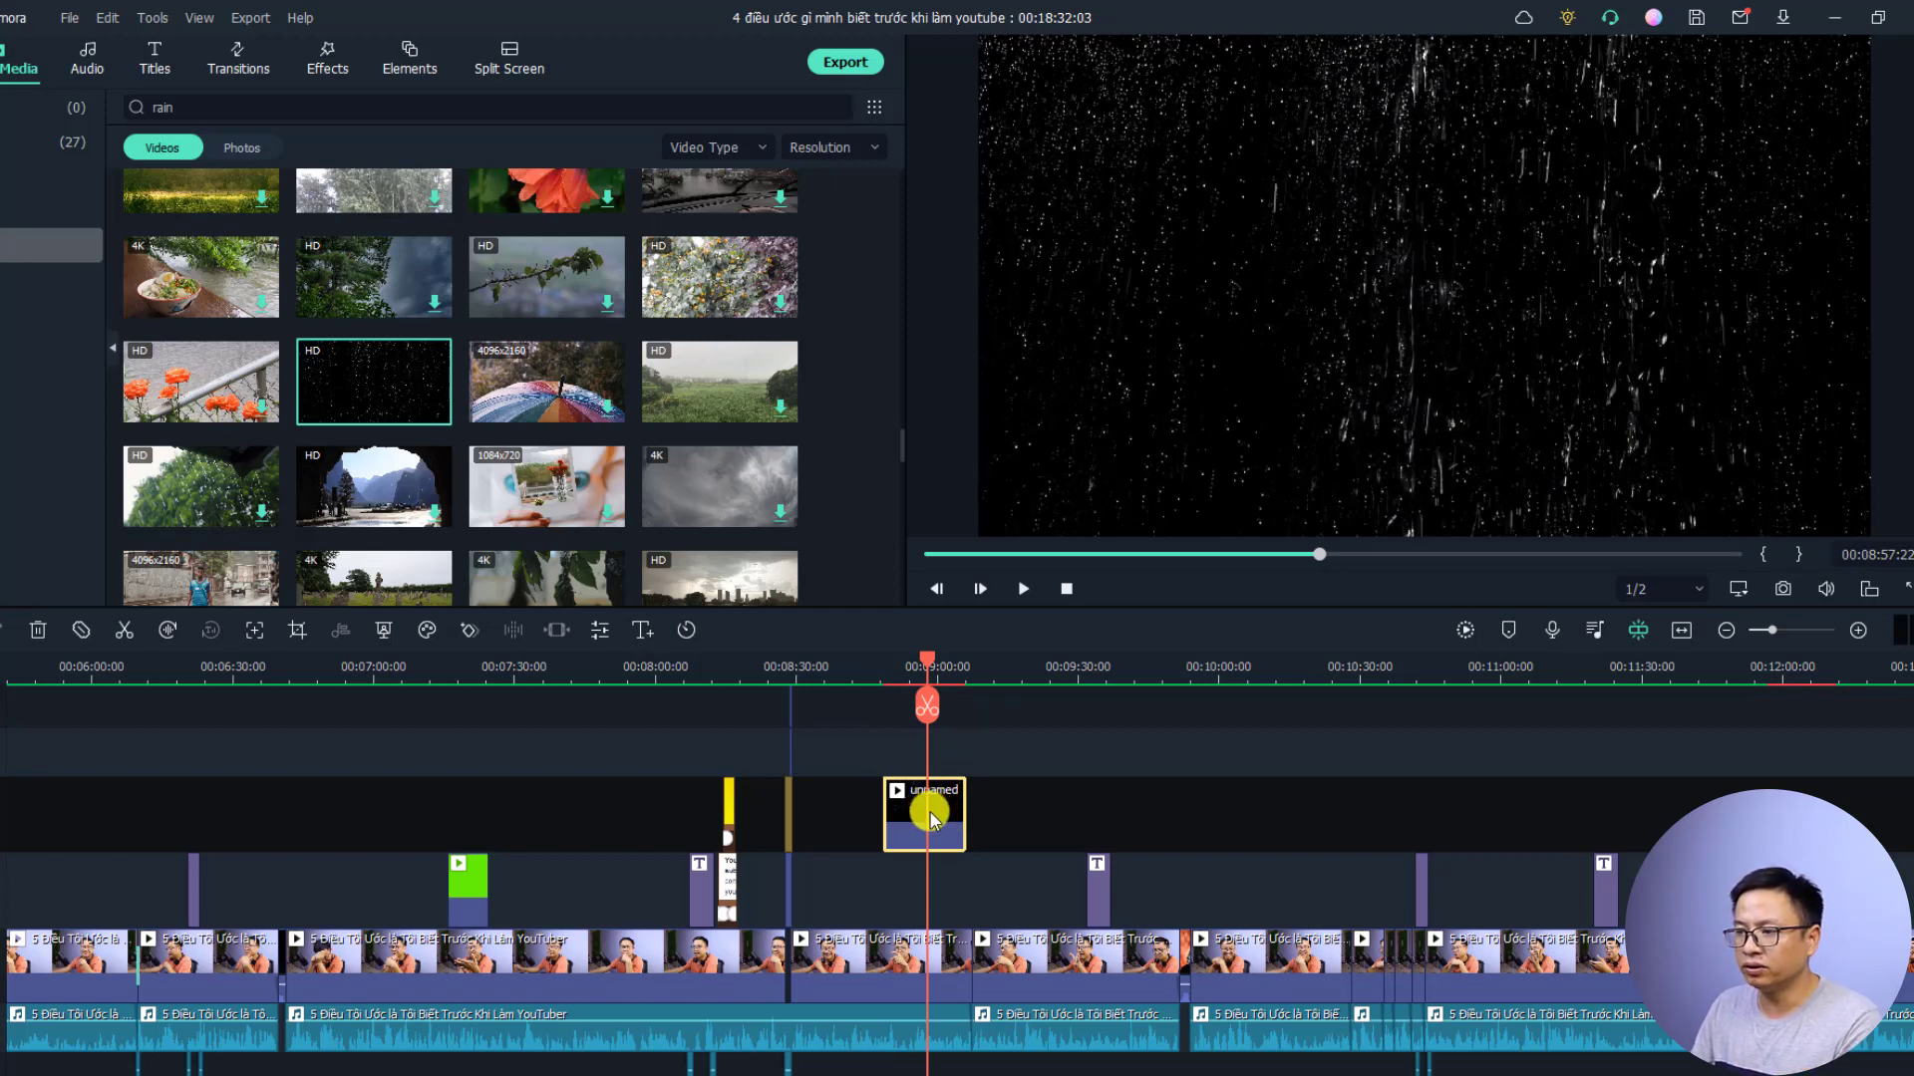
pyautogui.doubleClick(930, 811)
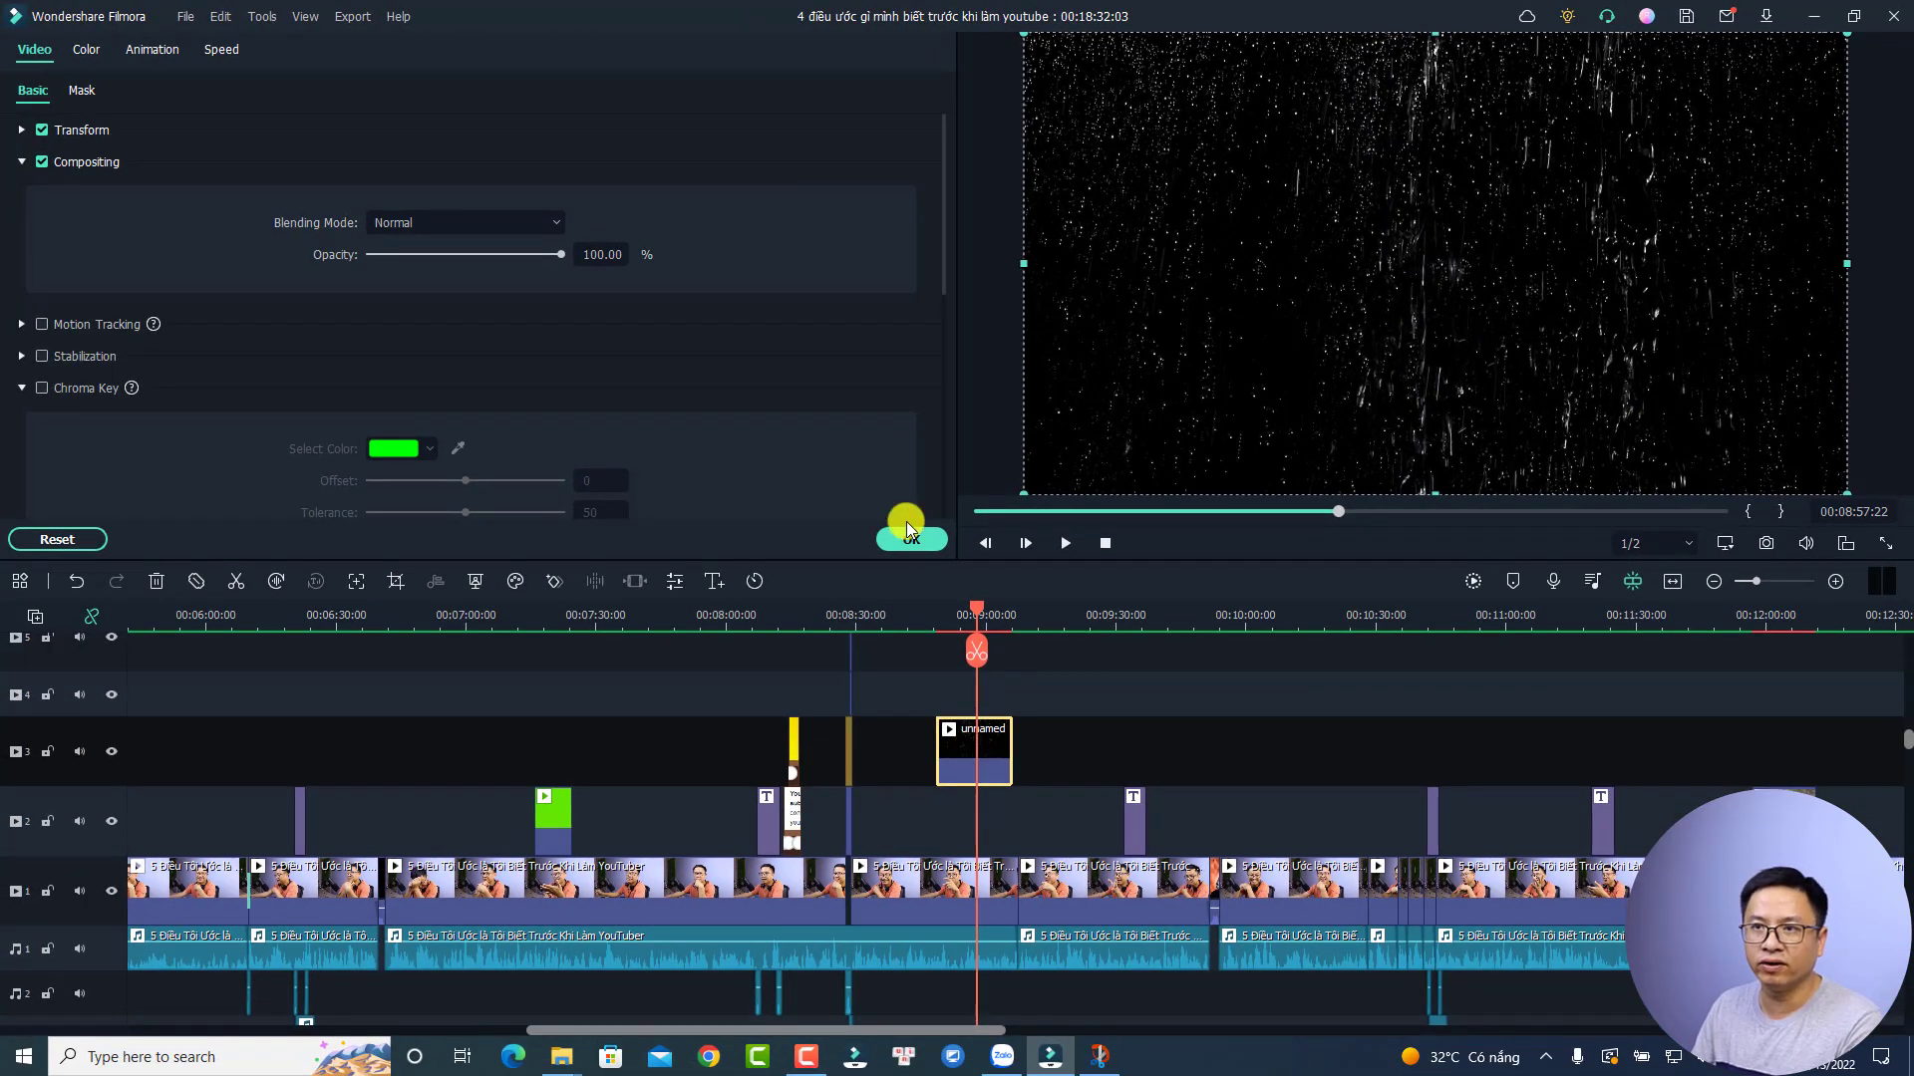
pyautogui.click(21, 162)
pyautogui.click(21, 162)
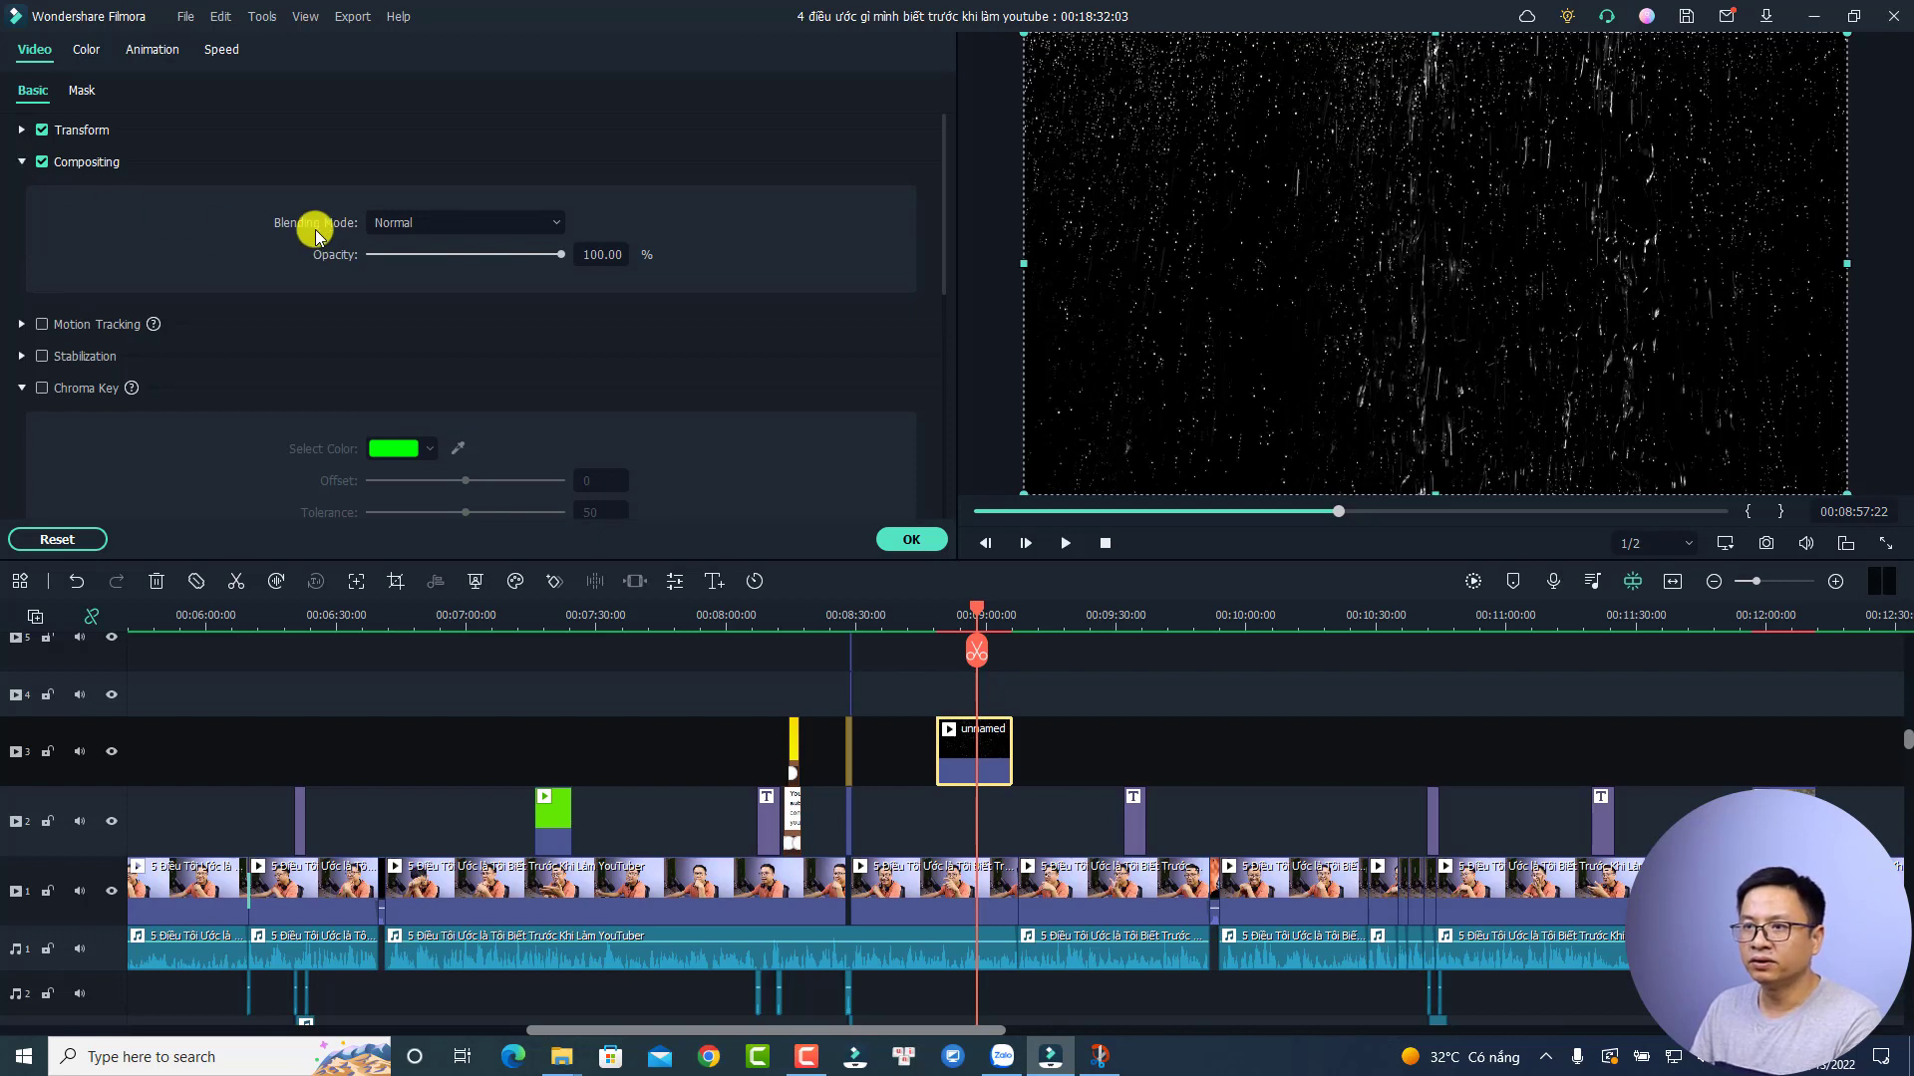
pyautogui.click(553, 225)
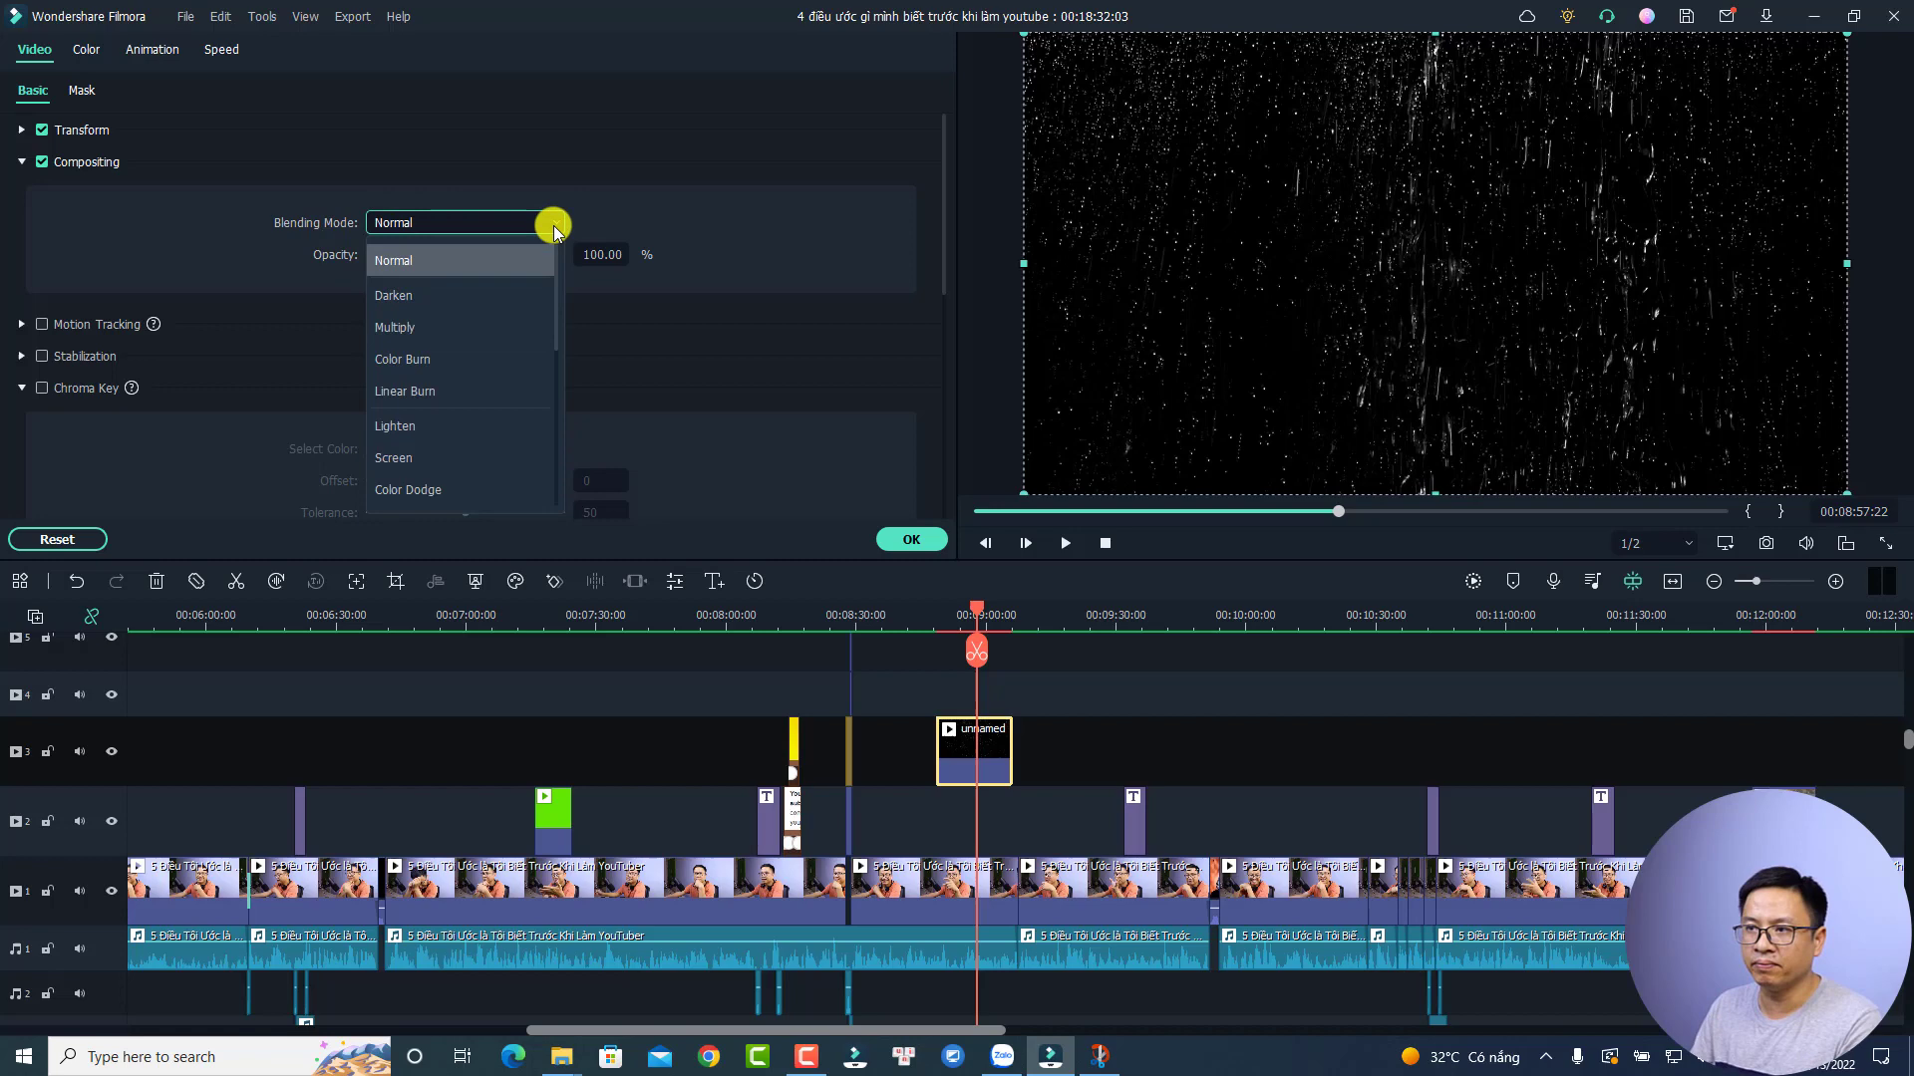
pyautogui.click(419, 464)
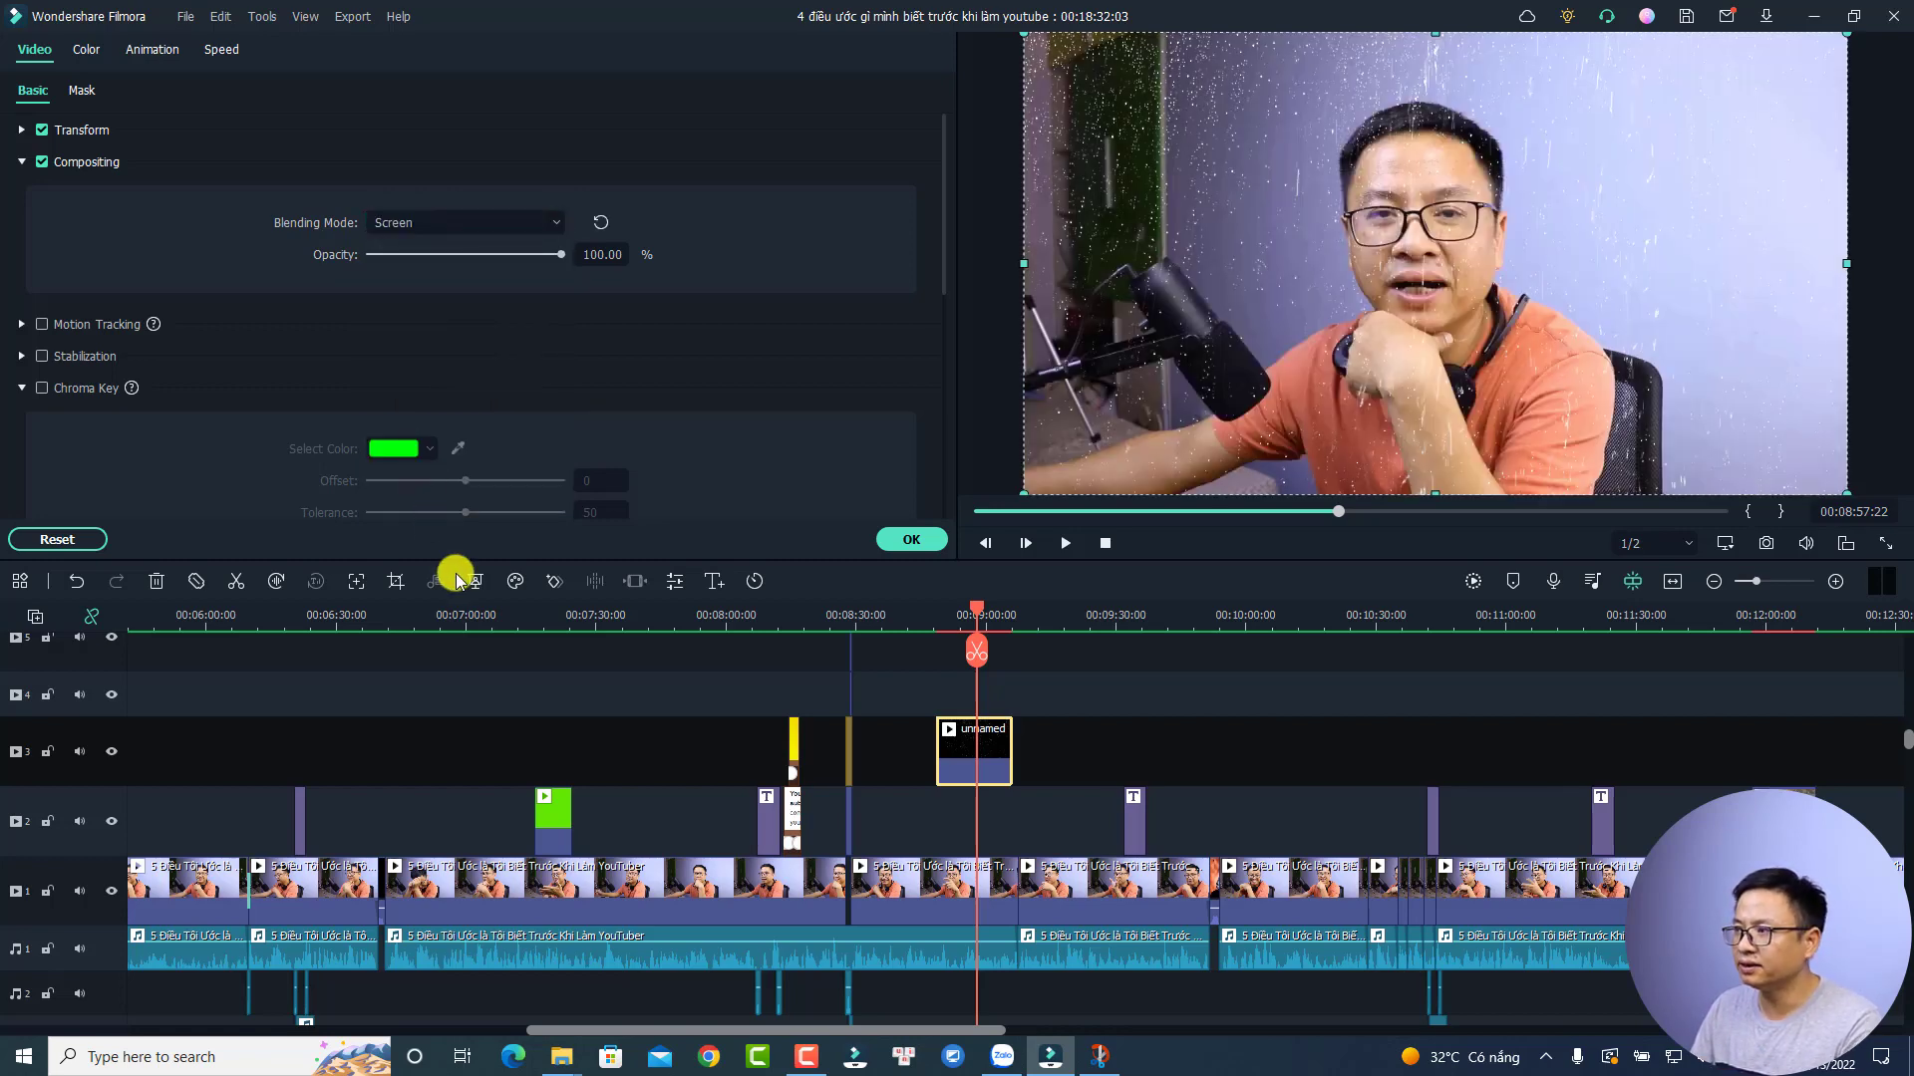
# Play the video from just before the rain clip to check the blended overlay
pyautogui.click(929, 628)
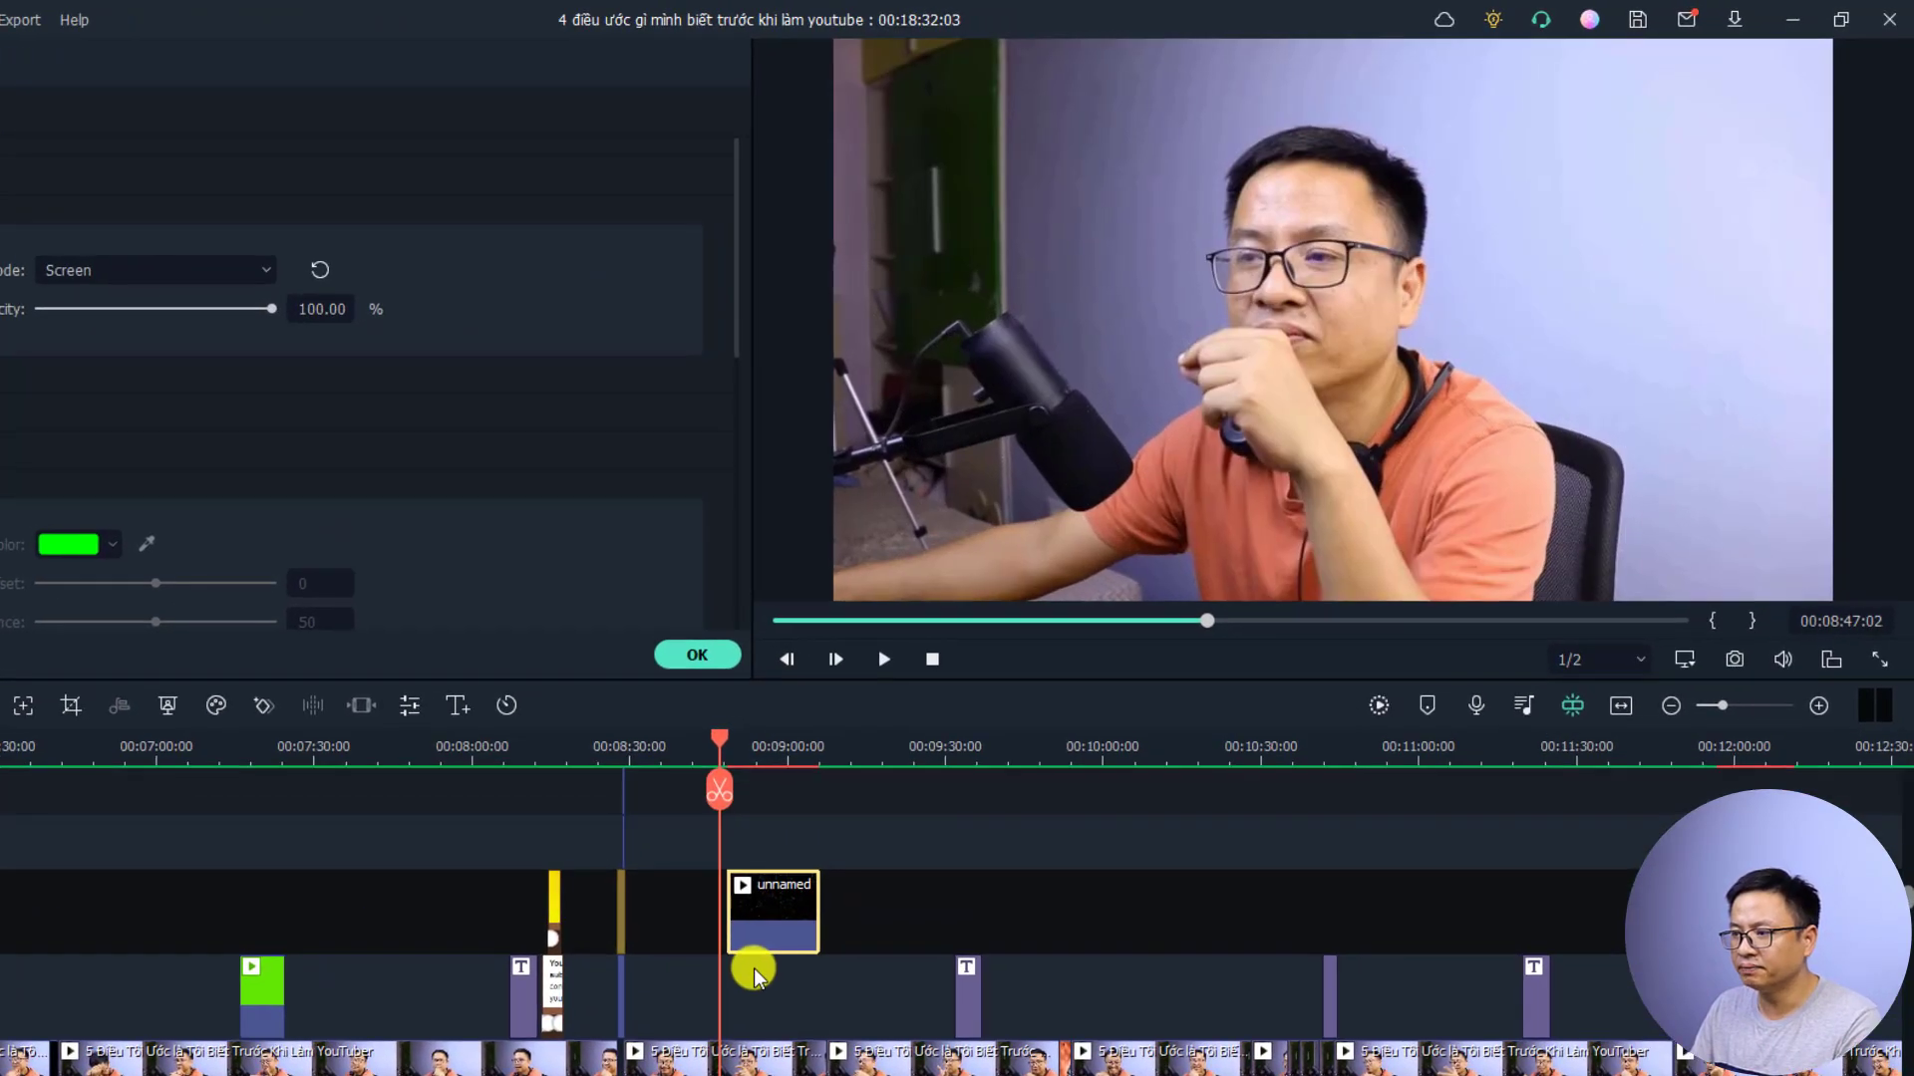
pyautogui.press('space')
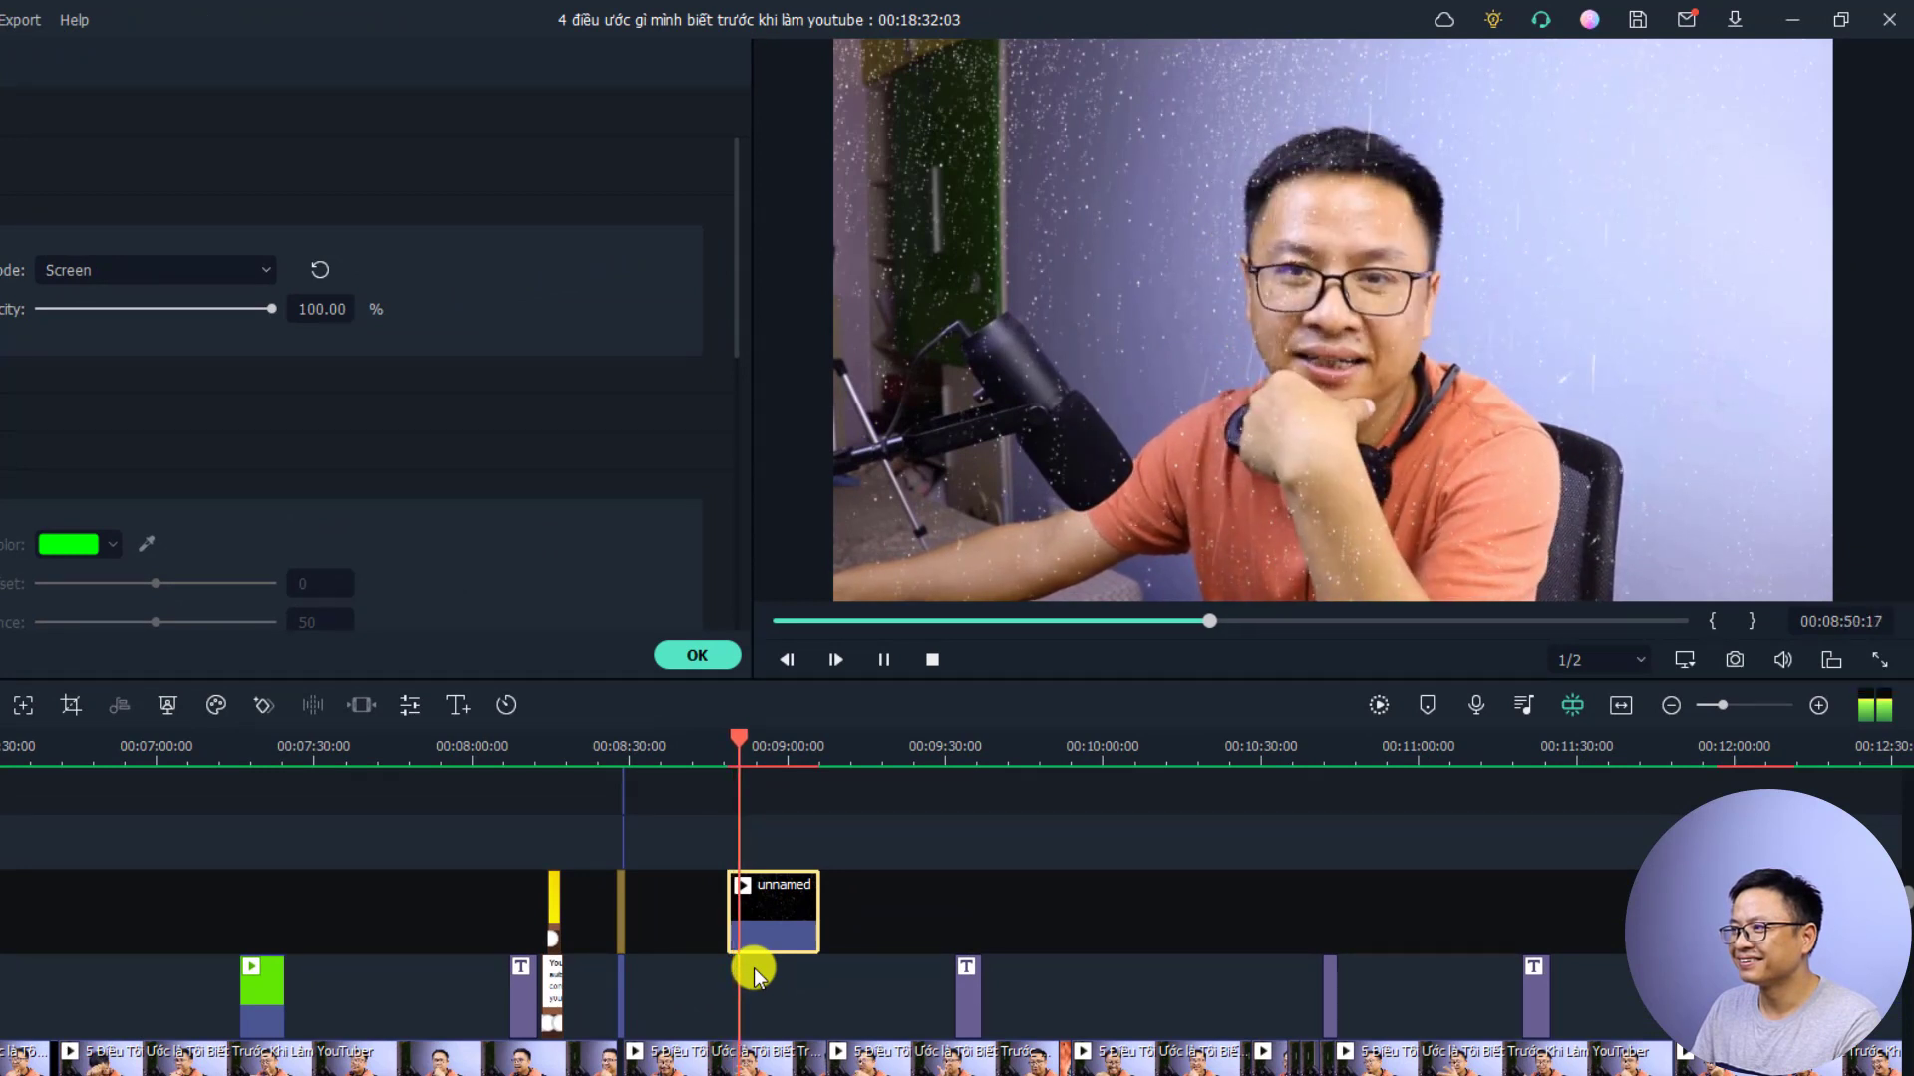
pyautogui.press('space')
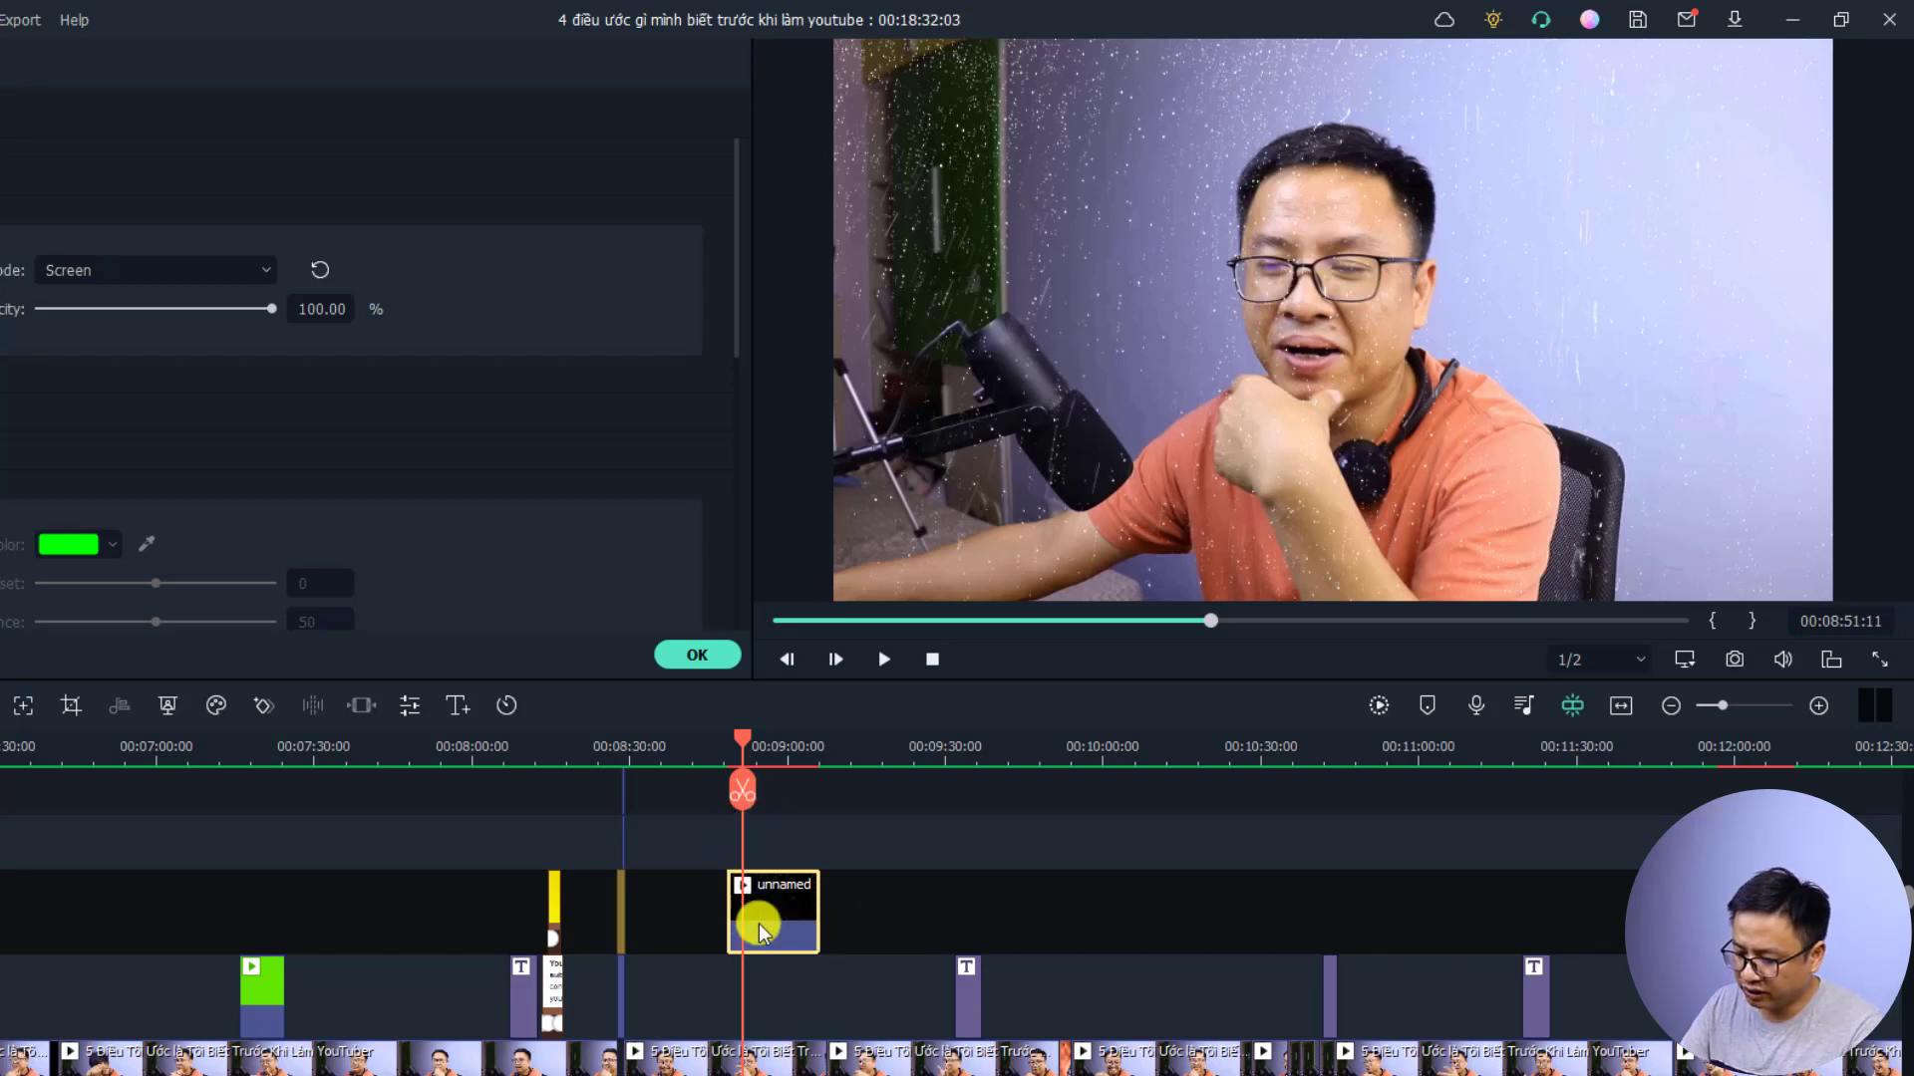
# Accept the clip settings and duplicate the rain clip onto track 4, aligned with the original's start
pyautogui.press('Up')
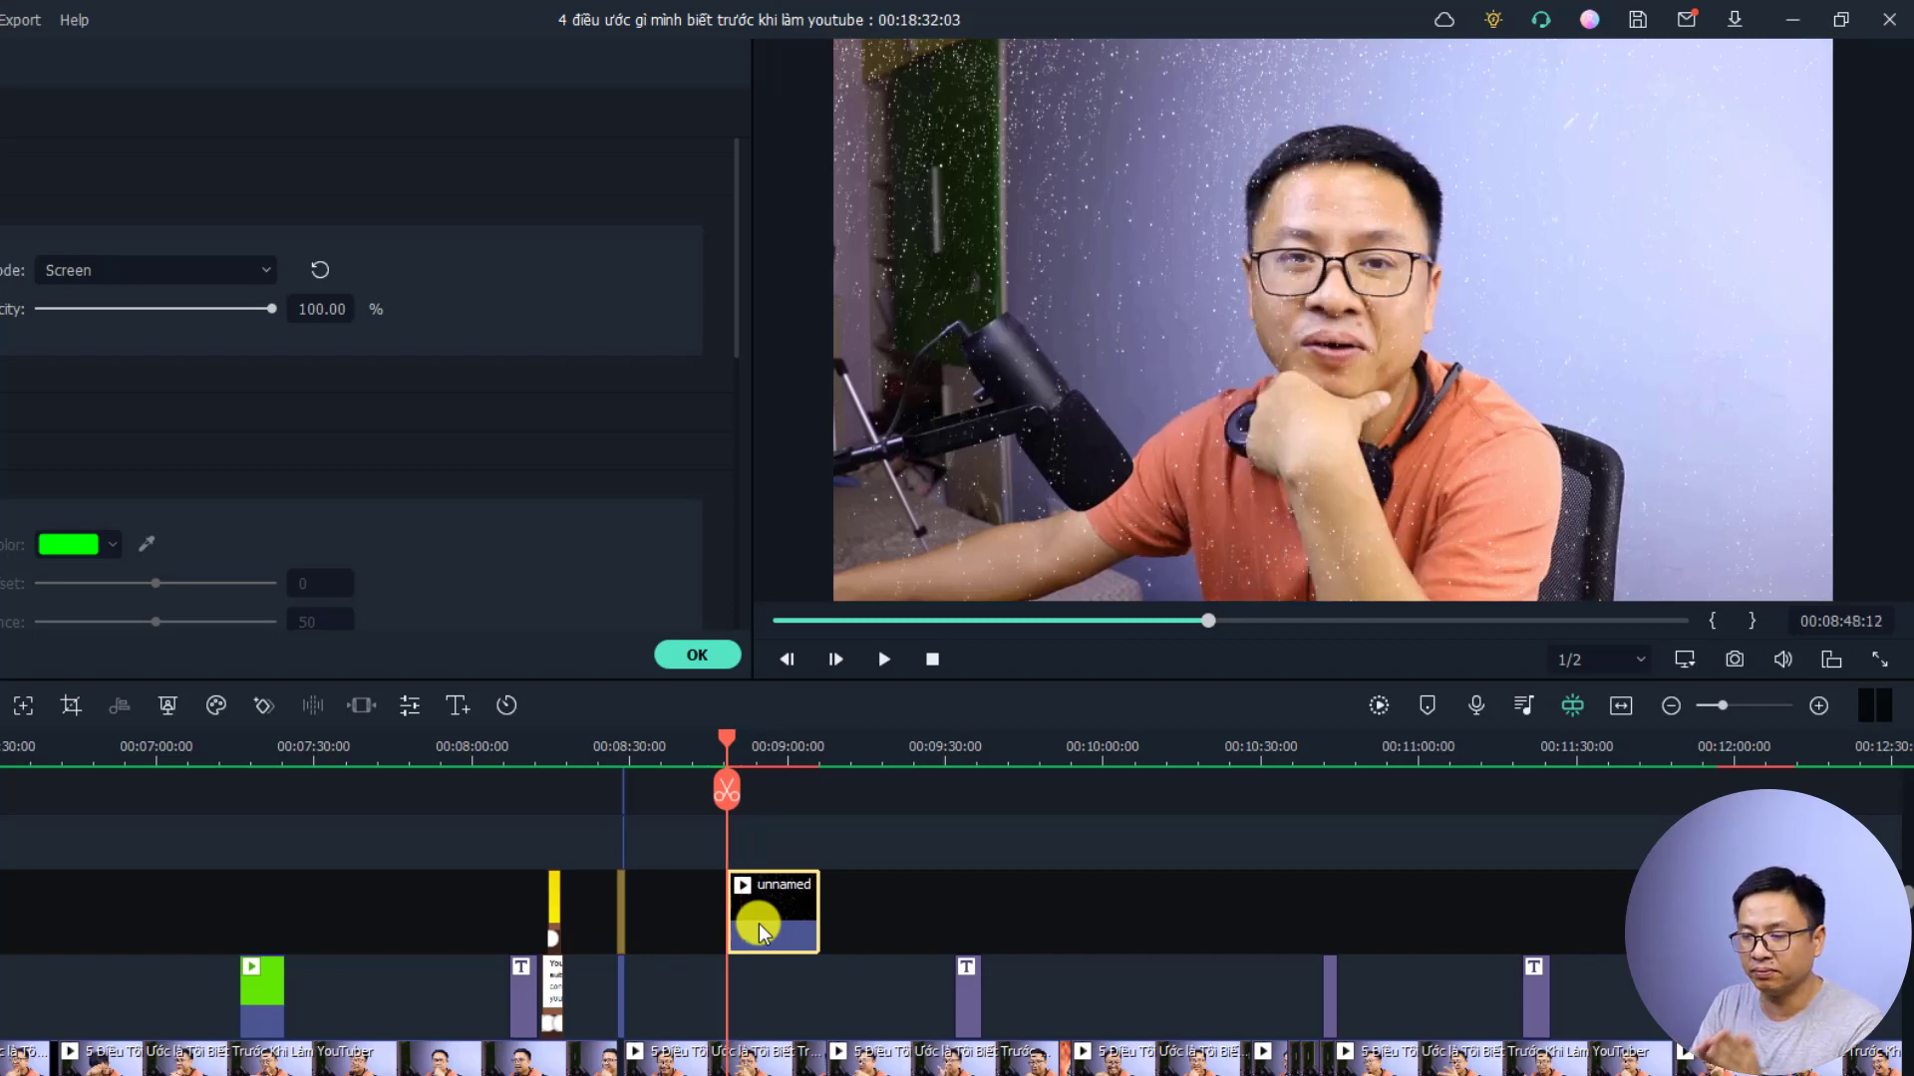
pyautogui.press('Return')
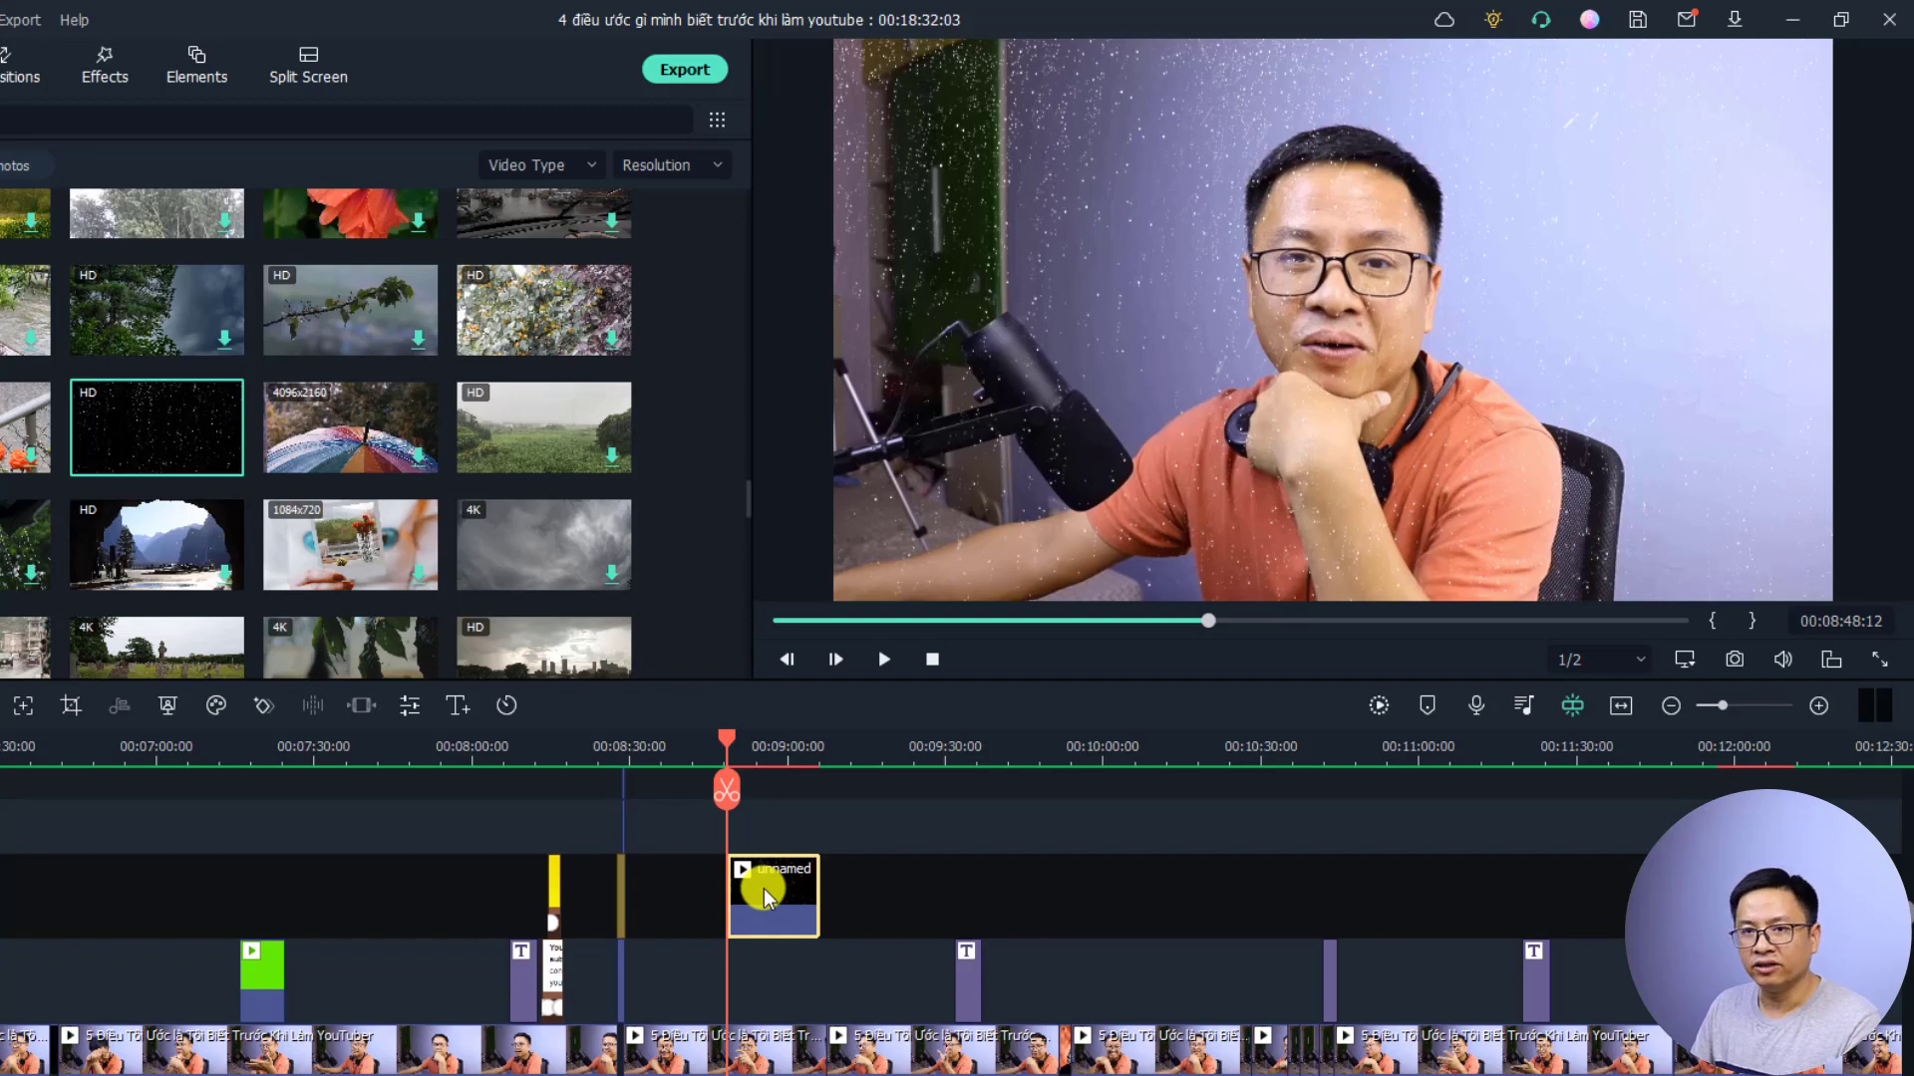
pyautogui.rightClick(763, 888)
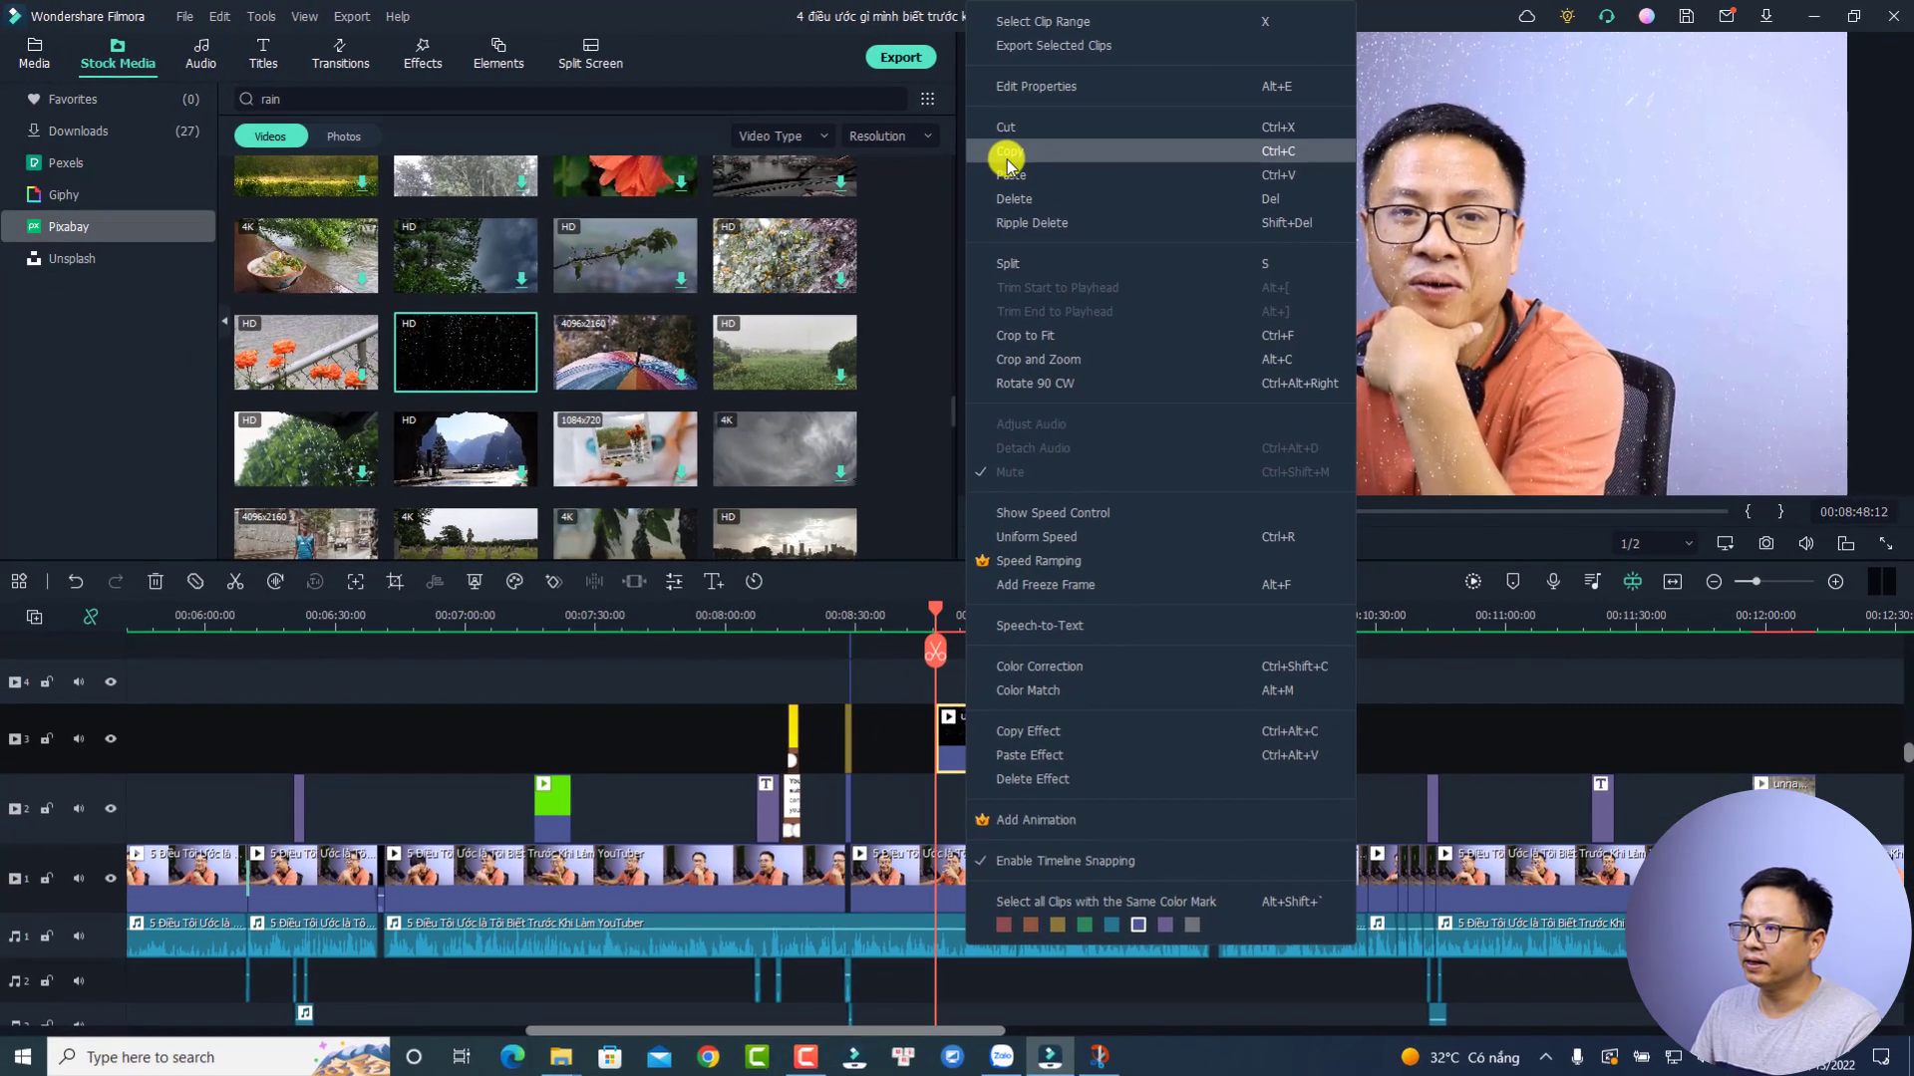
pyautogui.click(816, 183)
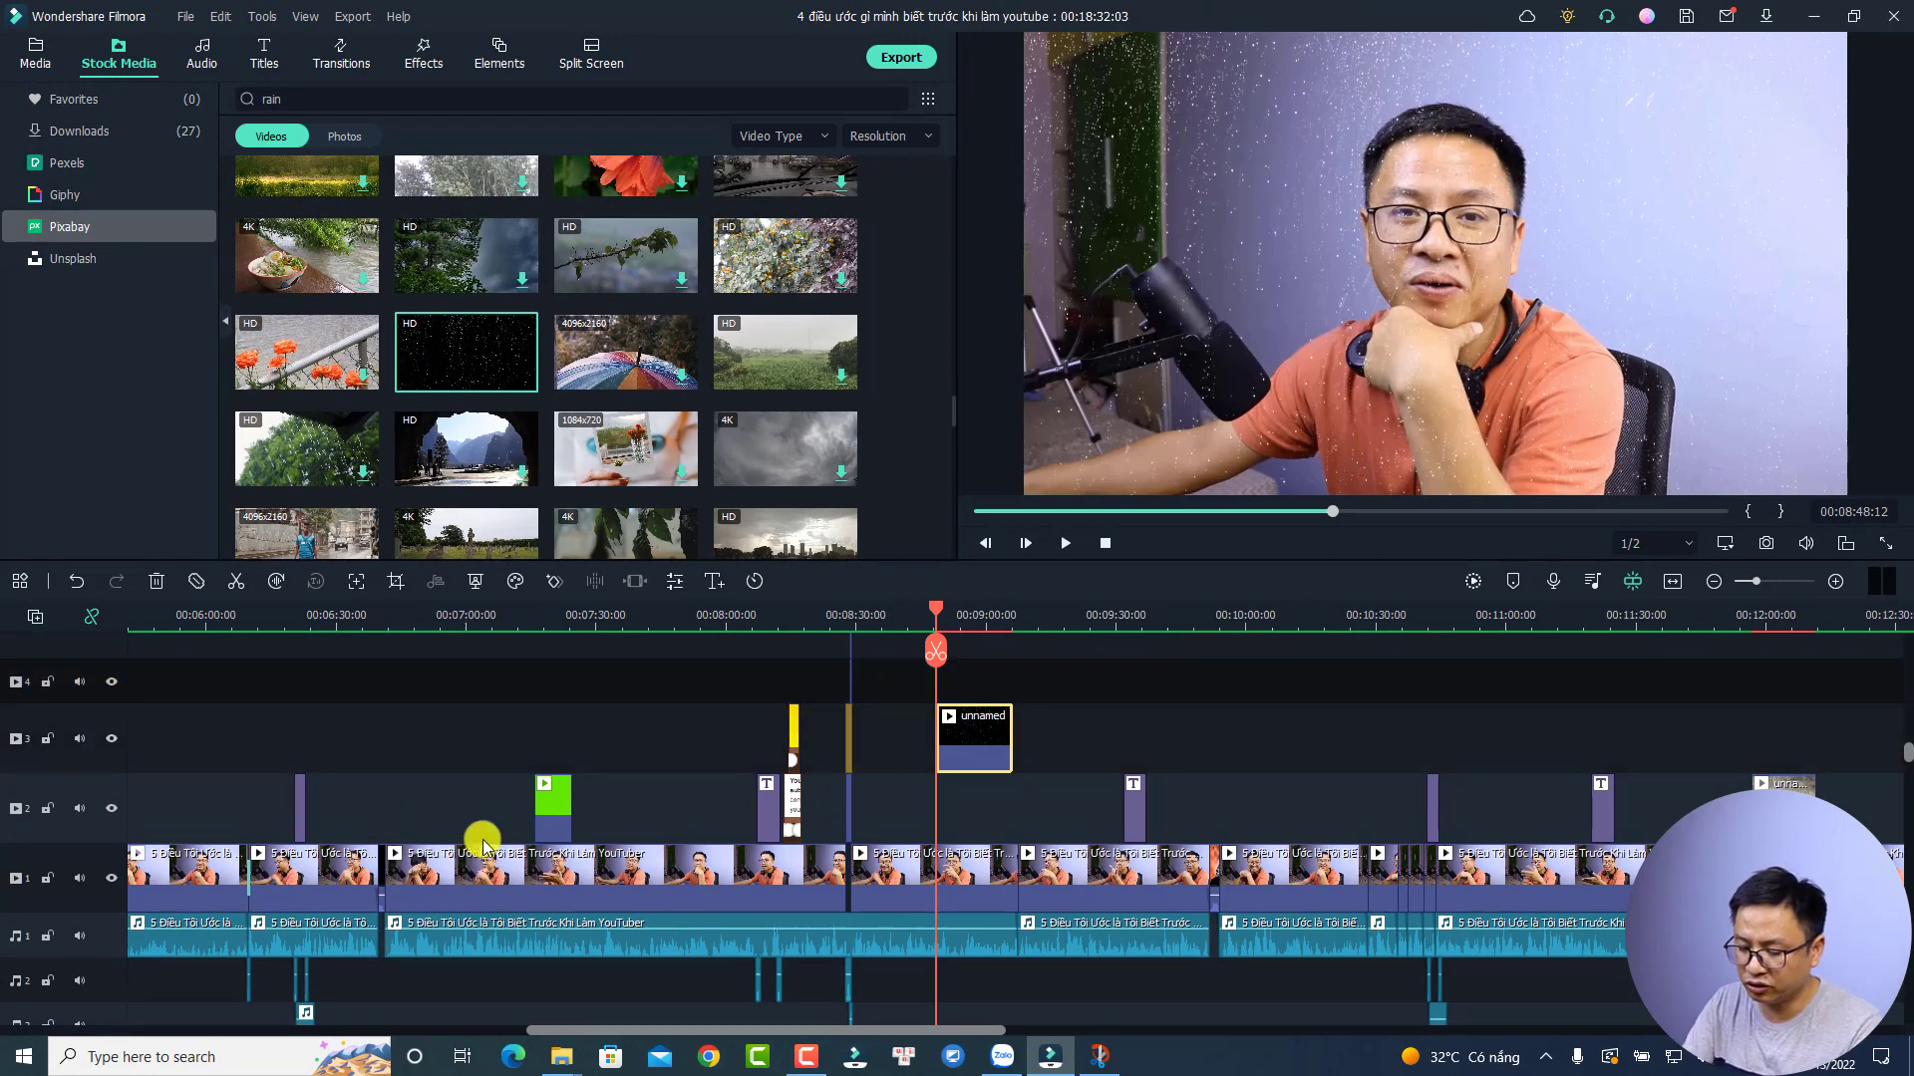
pyautogui.hotkey('ctrl', 'v')
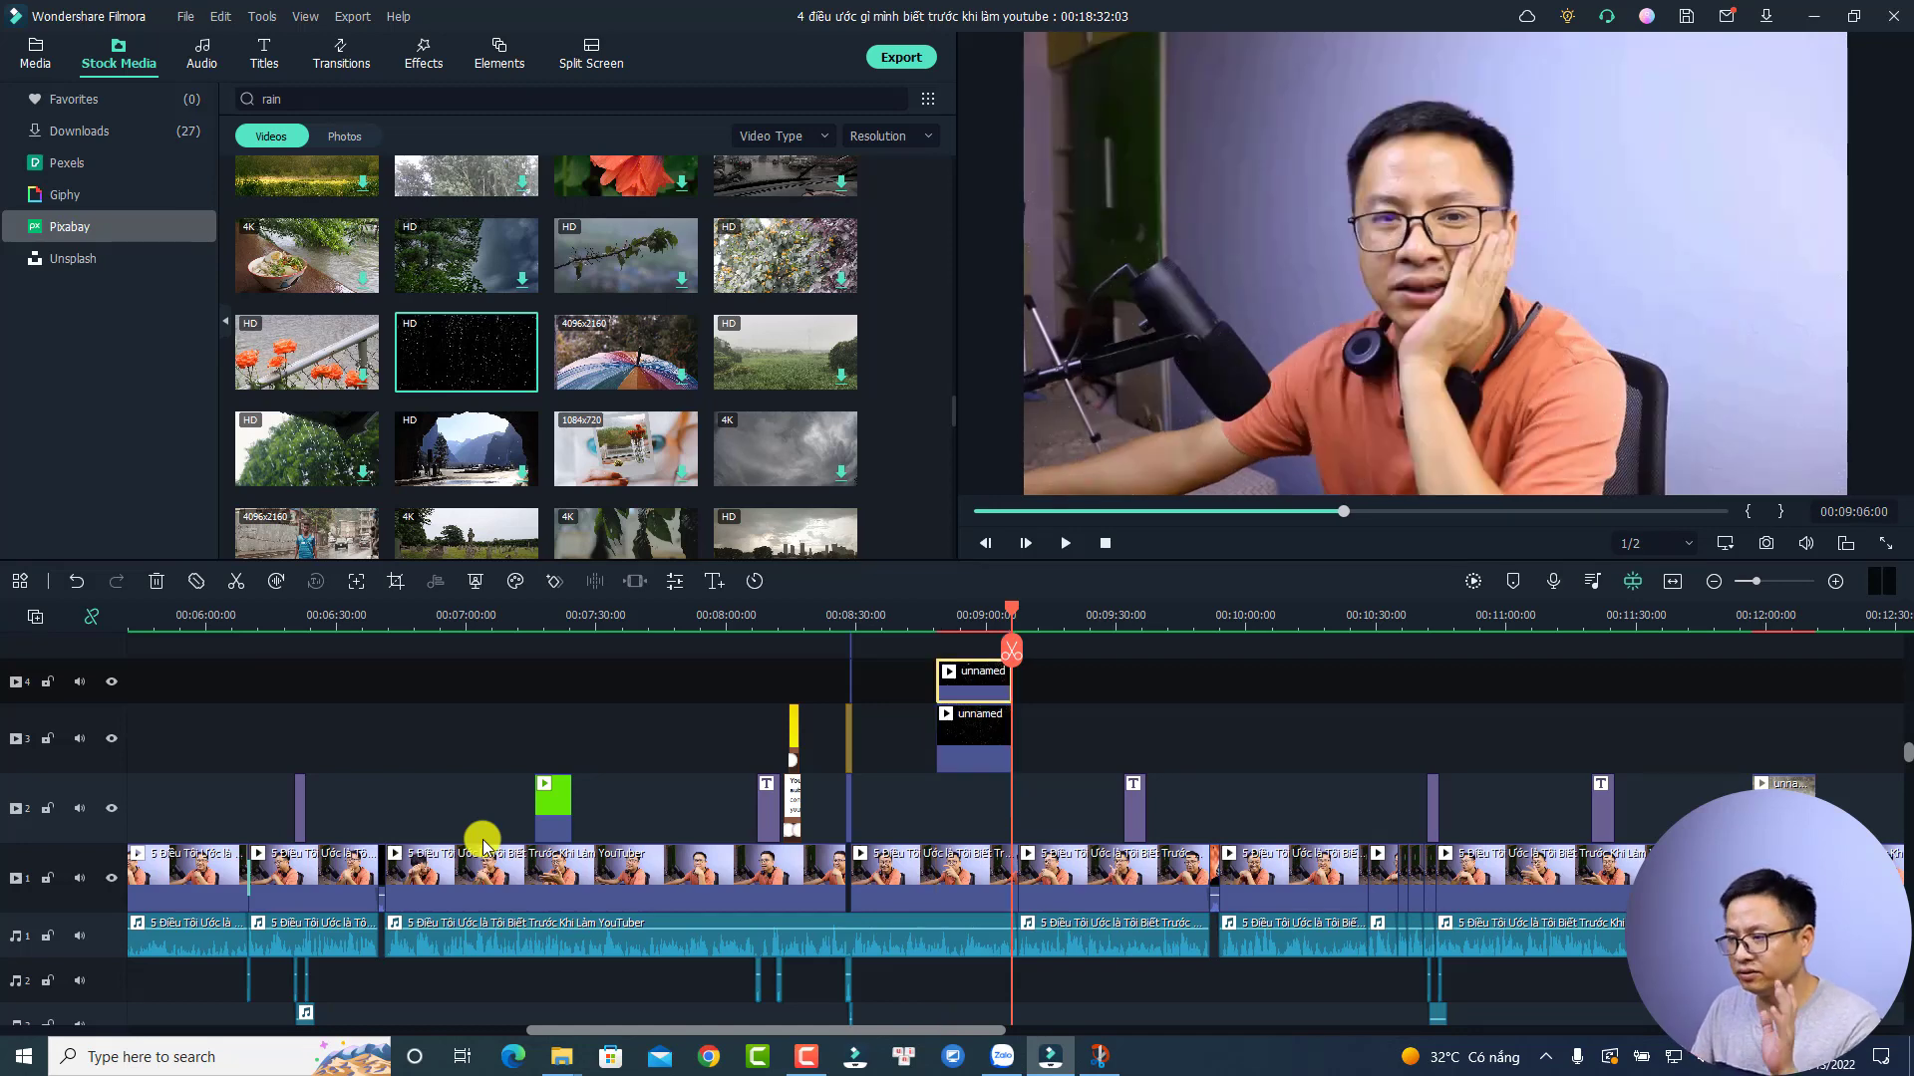
# Shift the track 4 rain copy slightly left in the frame so its drops are offset from the original
pyautogui.click(965, 626)
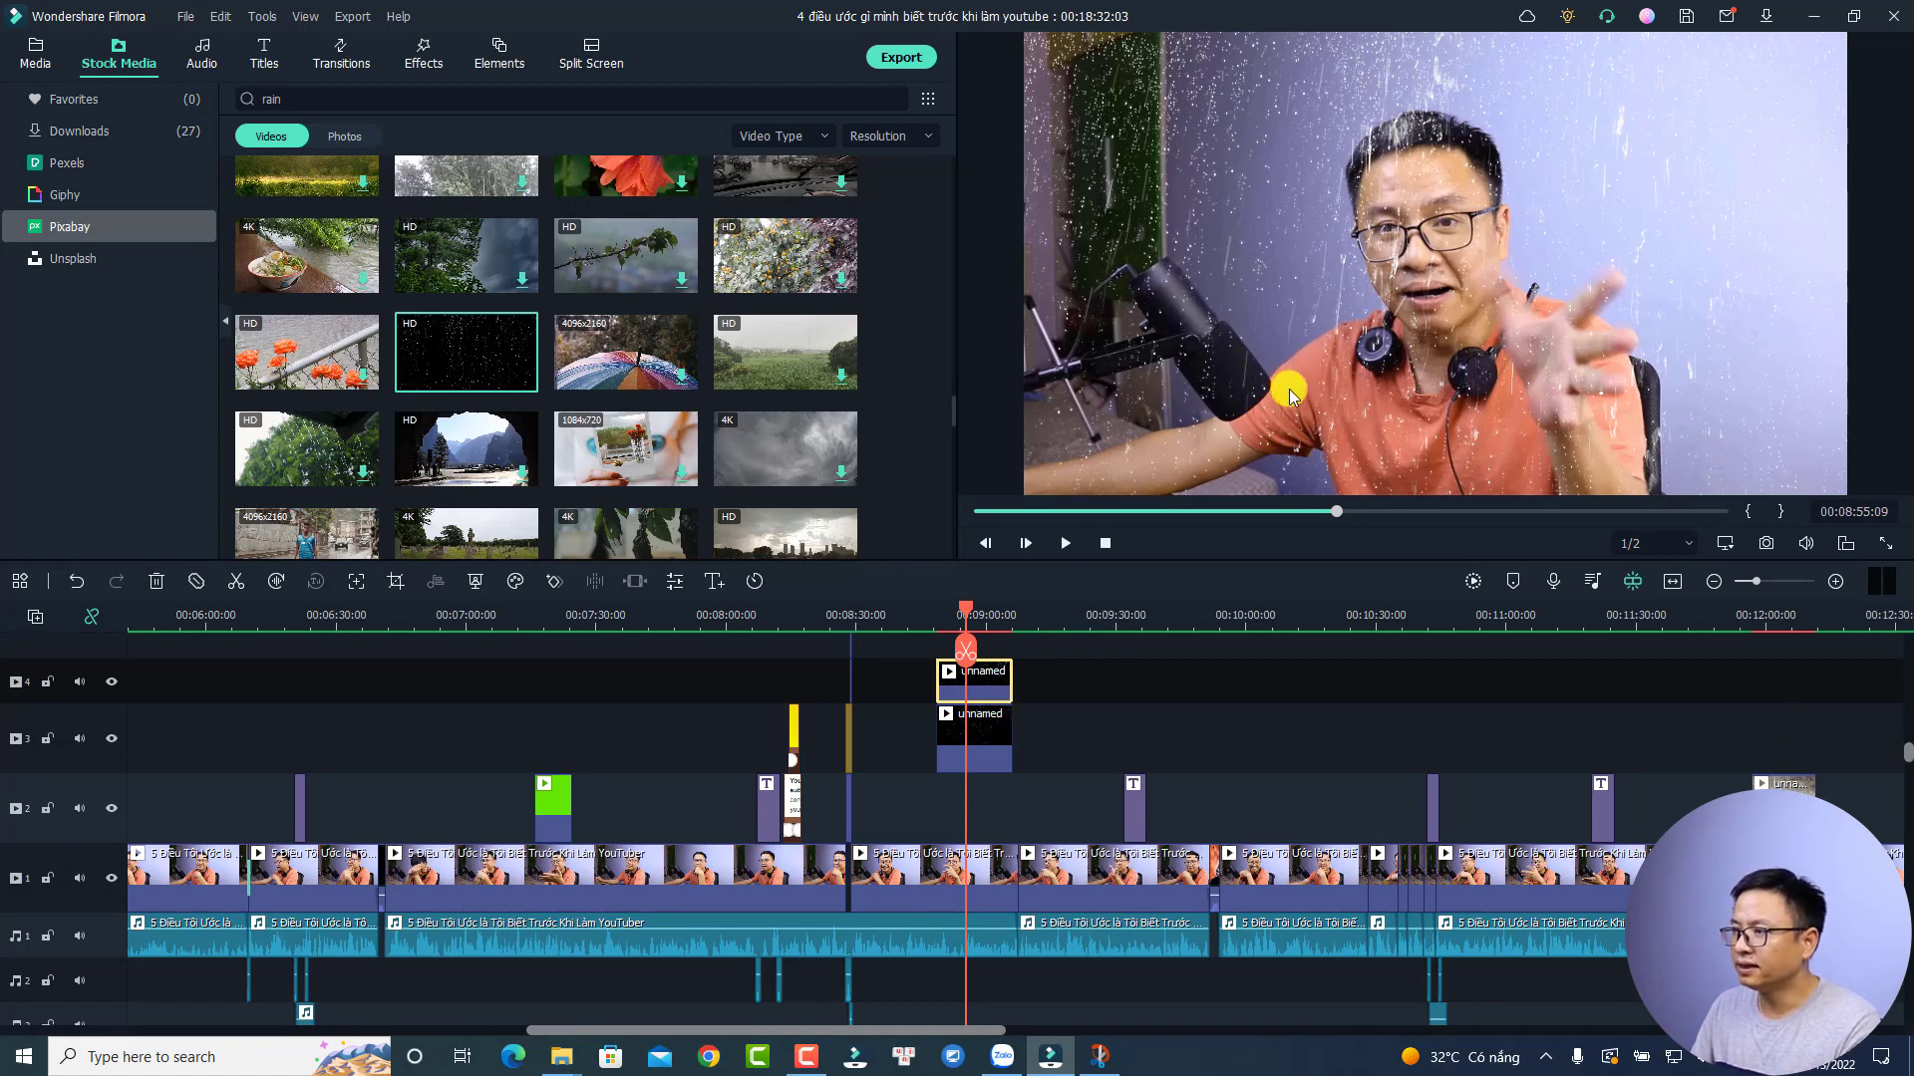
pyautogui.click(1324, 367)
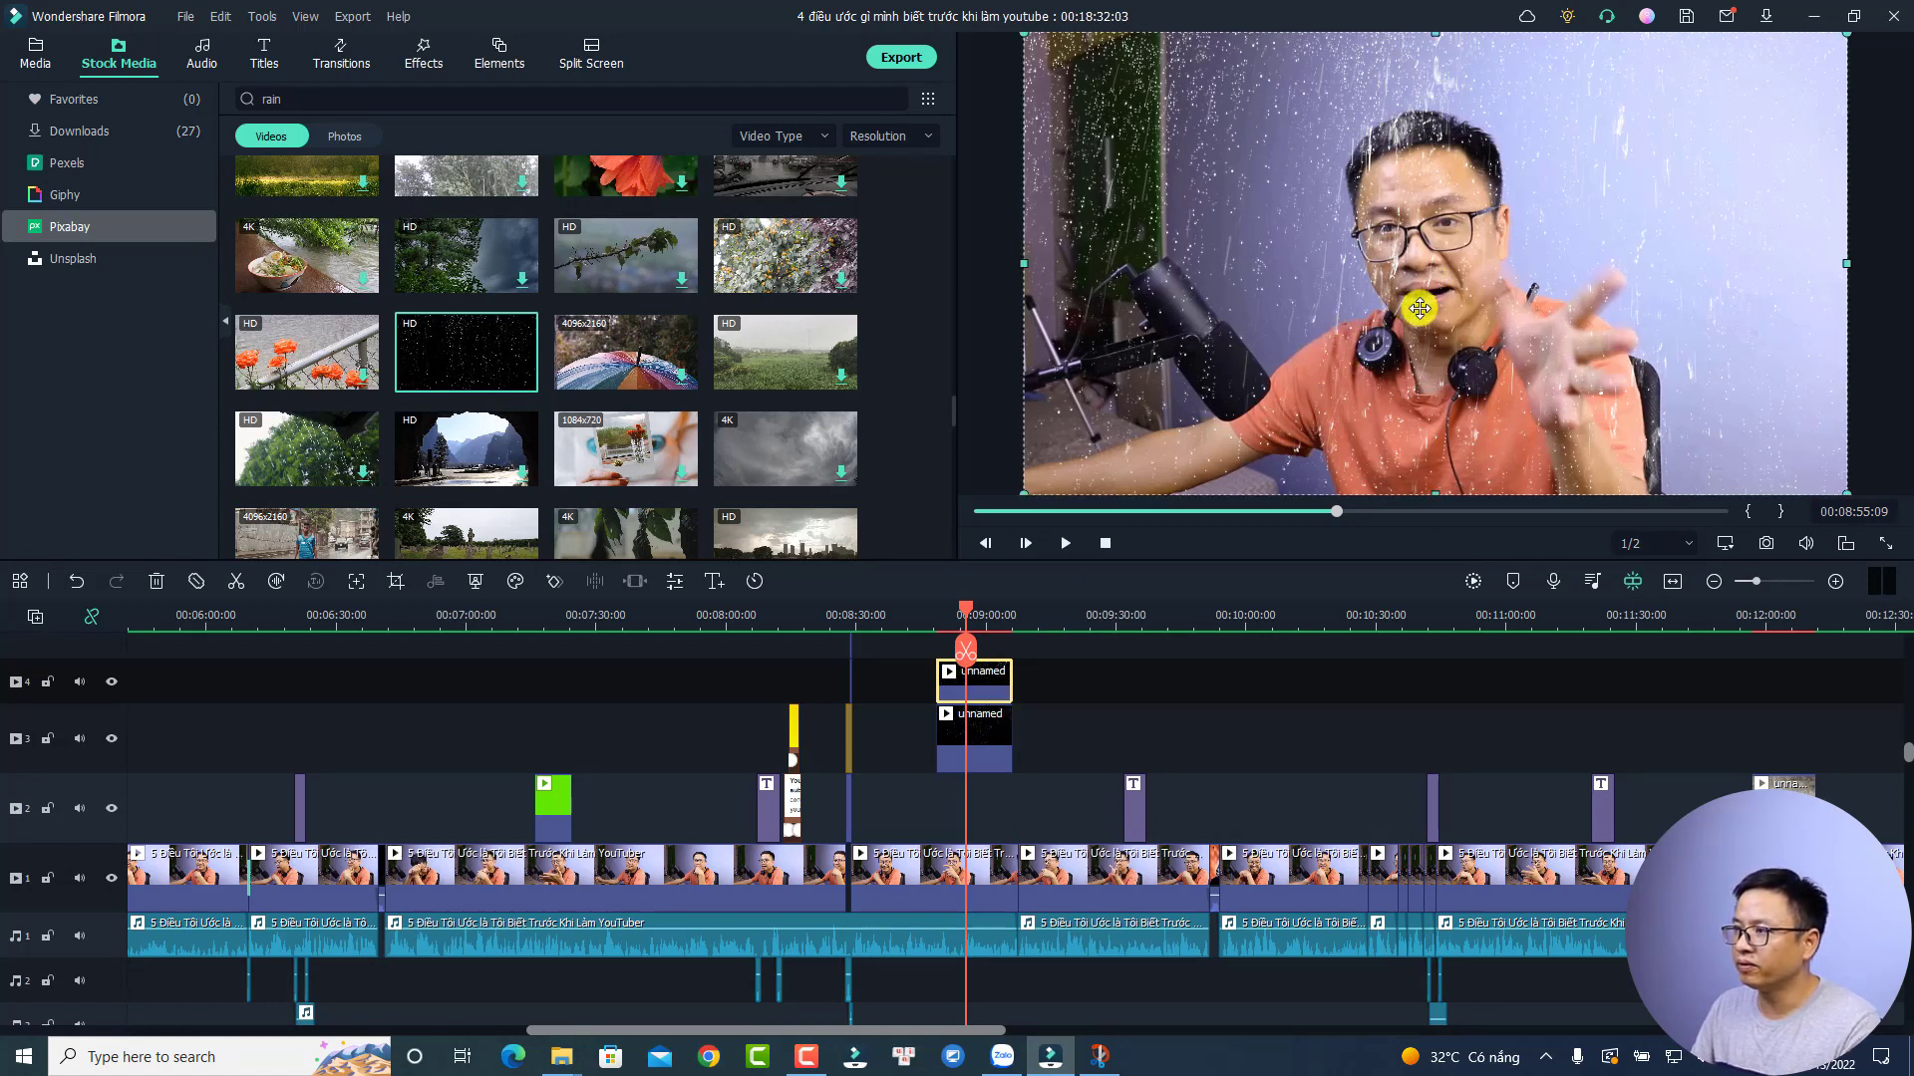
pyautogui.moveTo(1419, 308); pyautogui.dragTo(1312, 313)
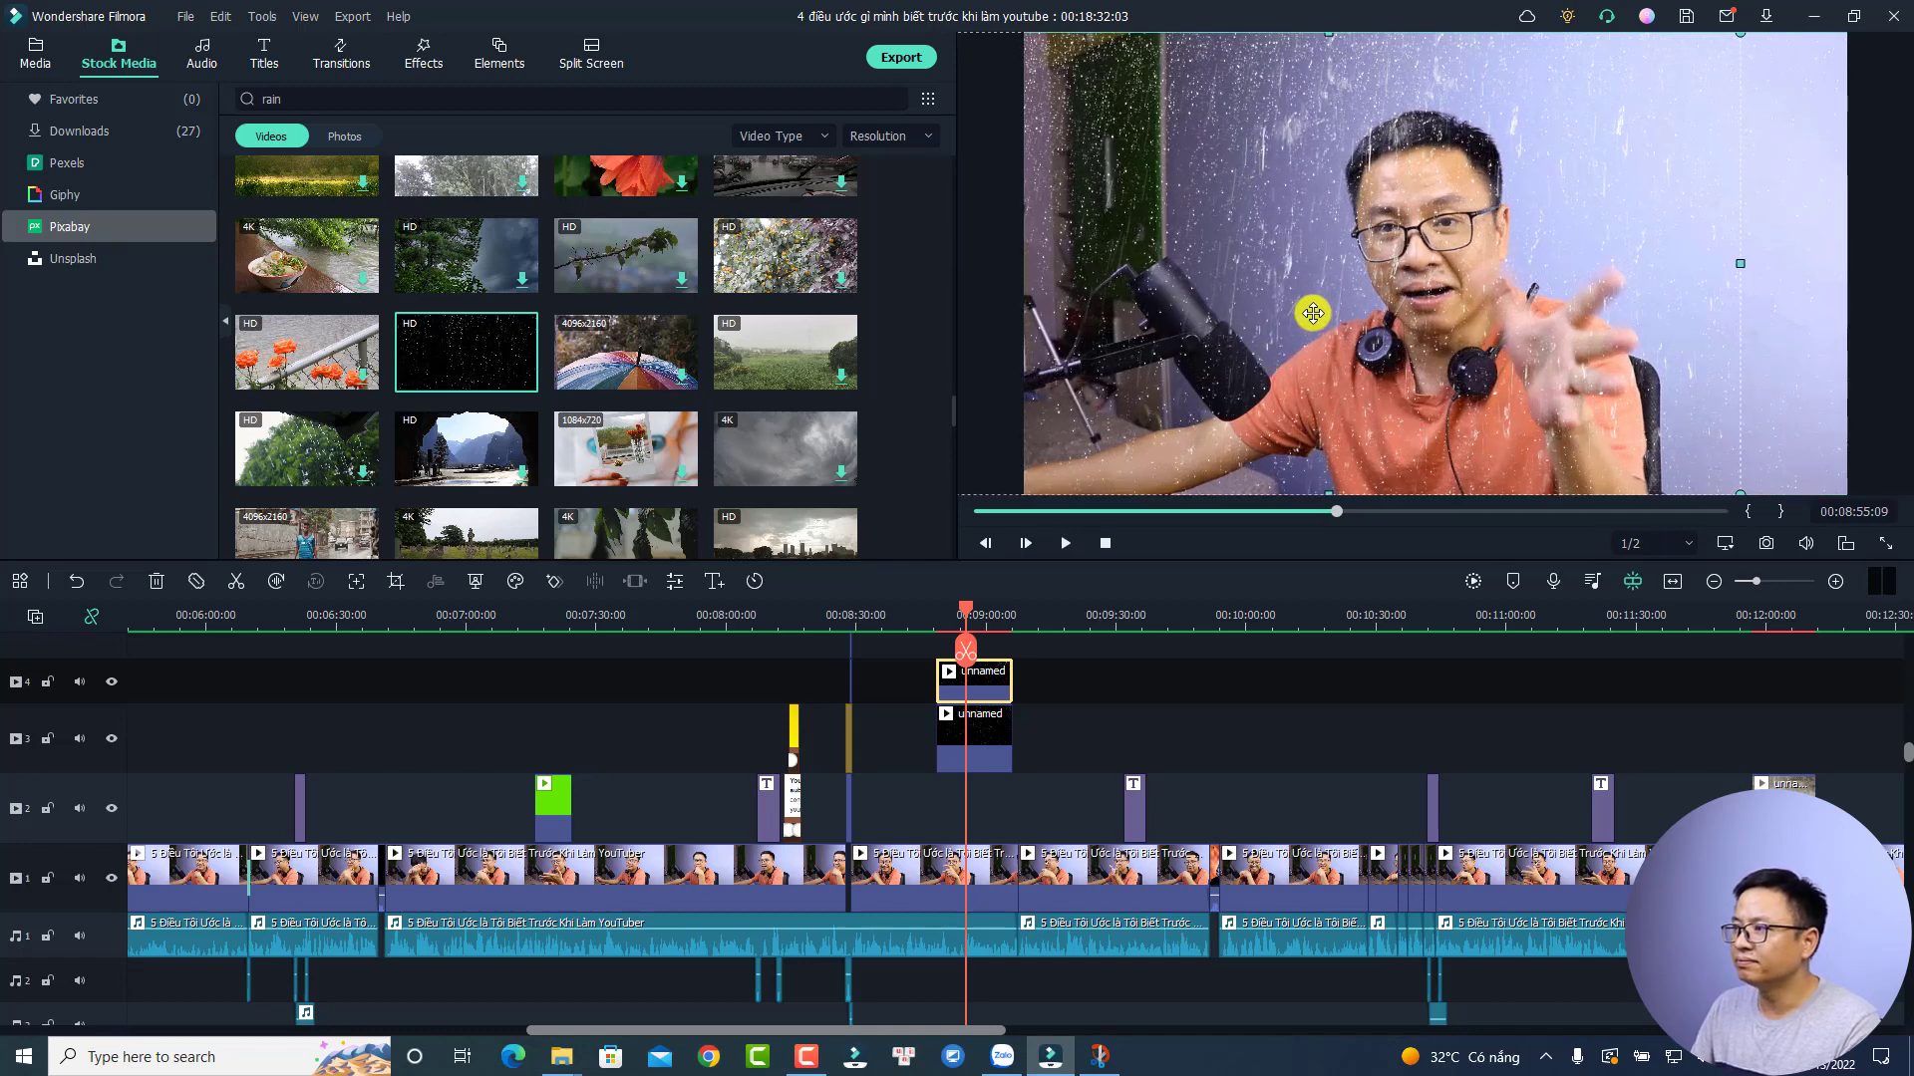
# Play the video from the start of the two stacked rain clips to check the denser rain
pyautogui.click(934, 618)
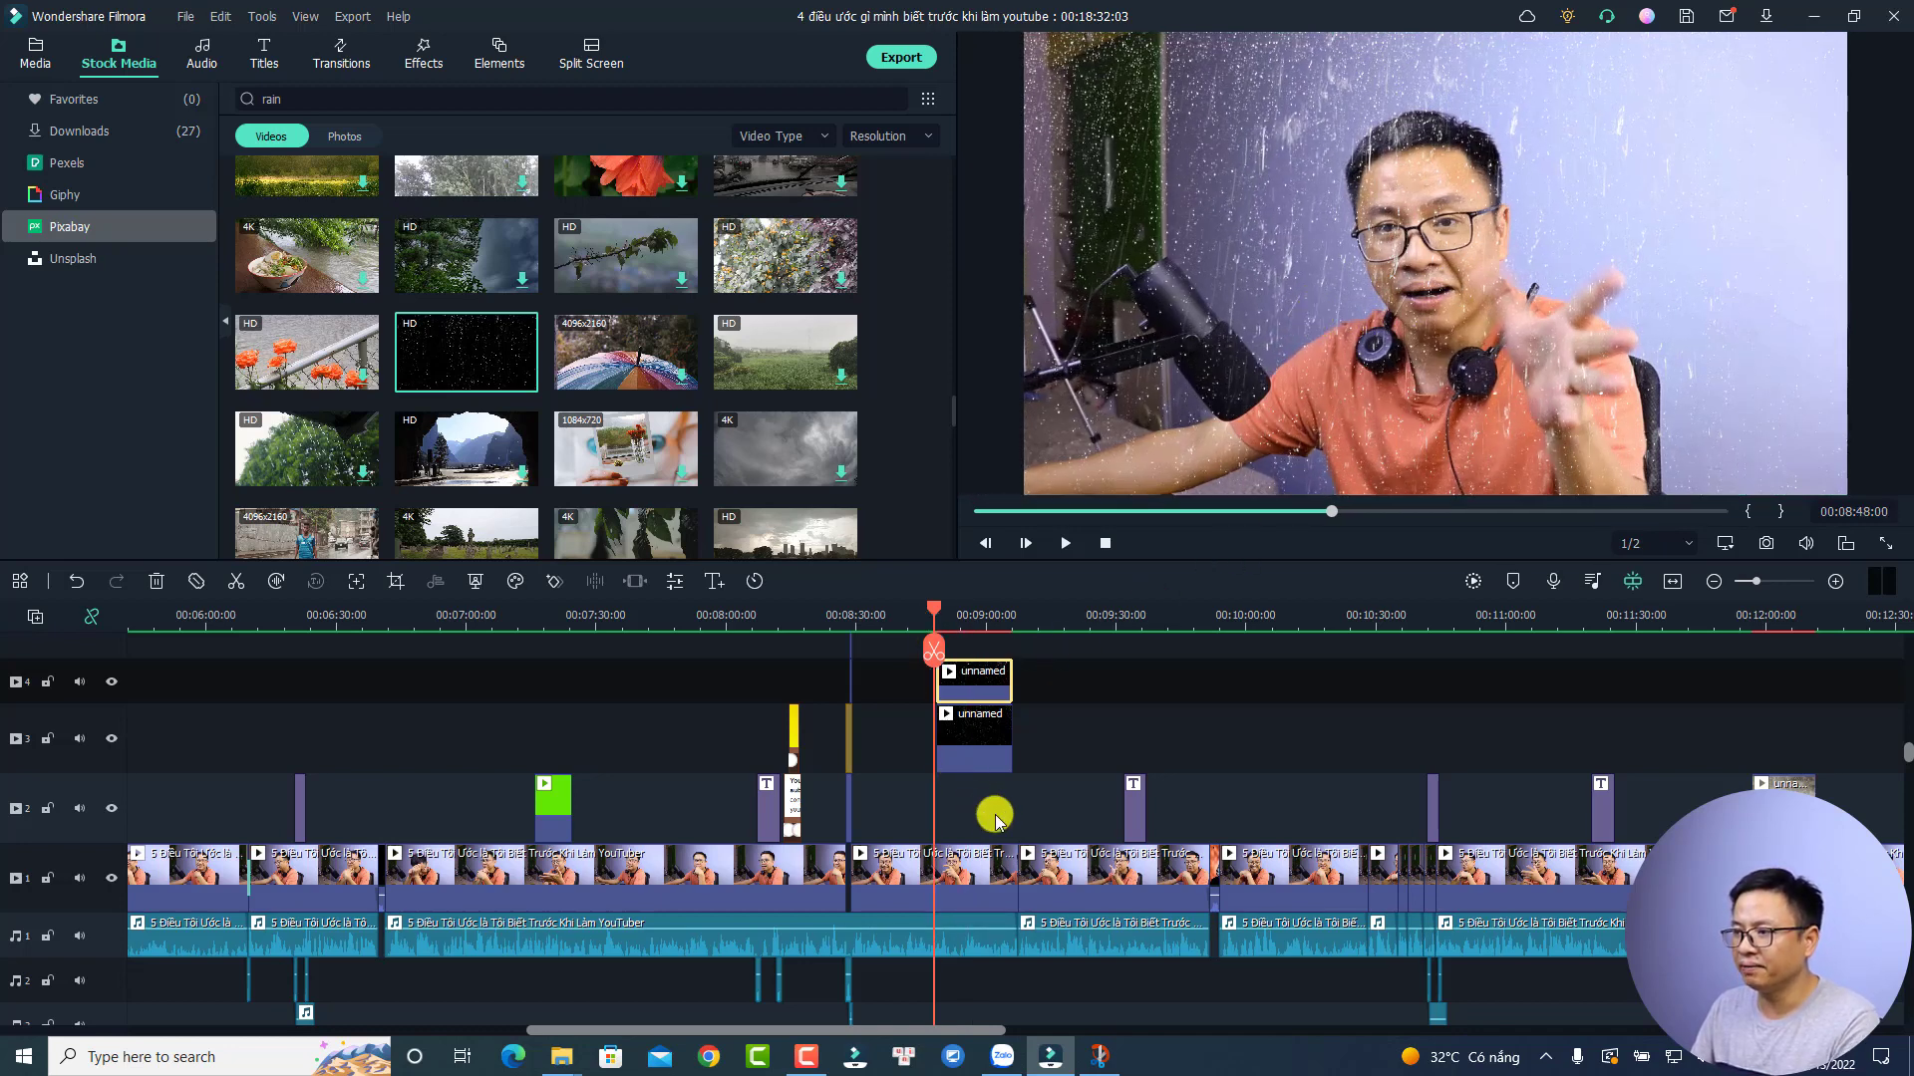
pyautogui.press('space')
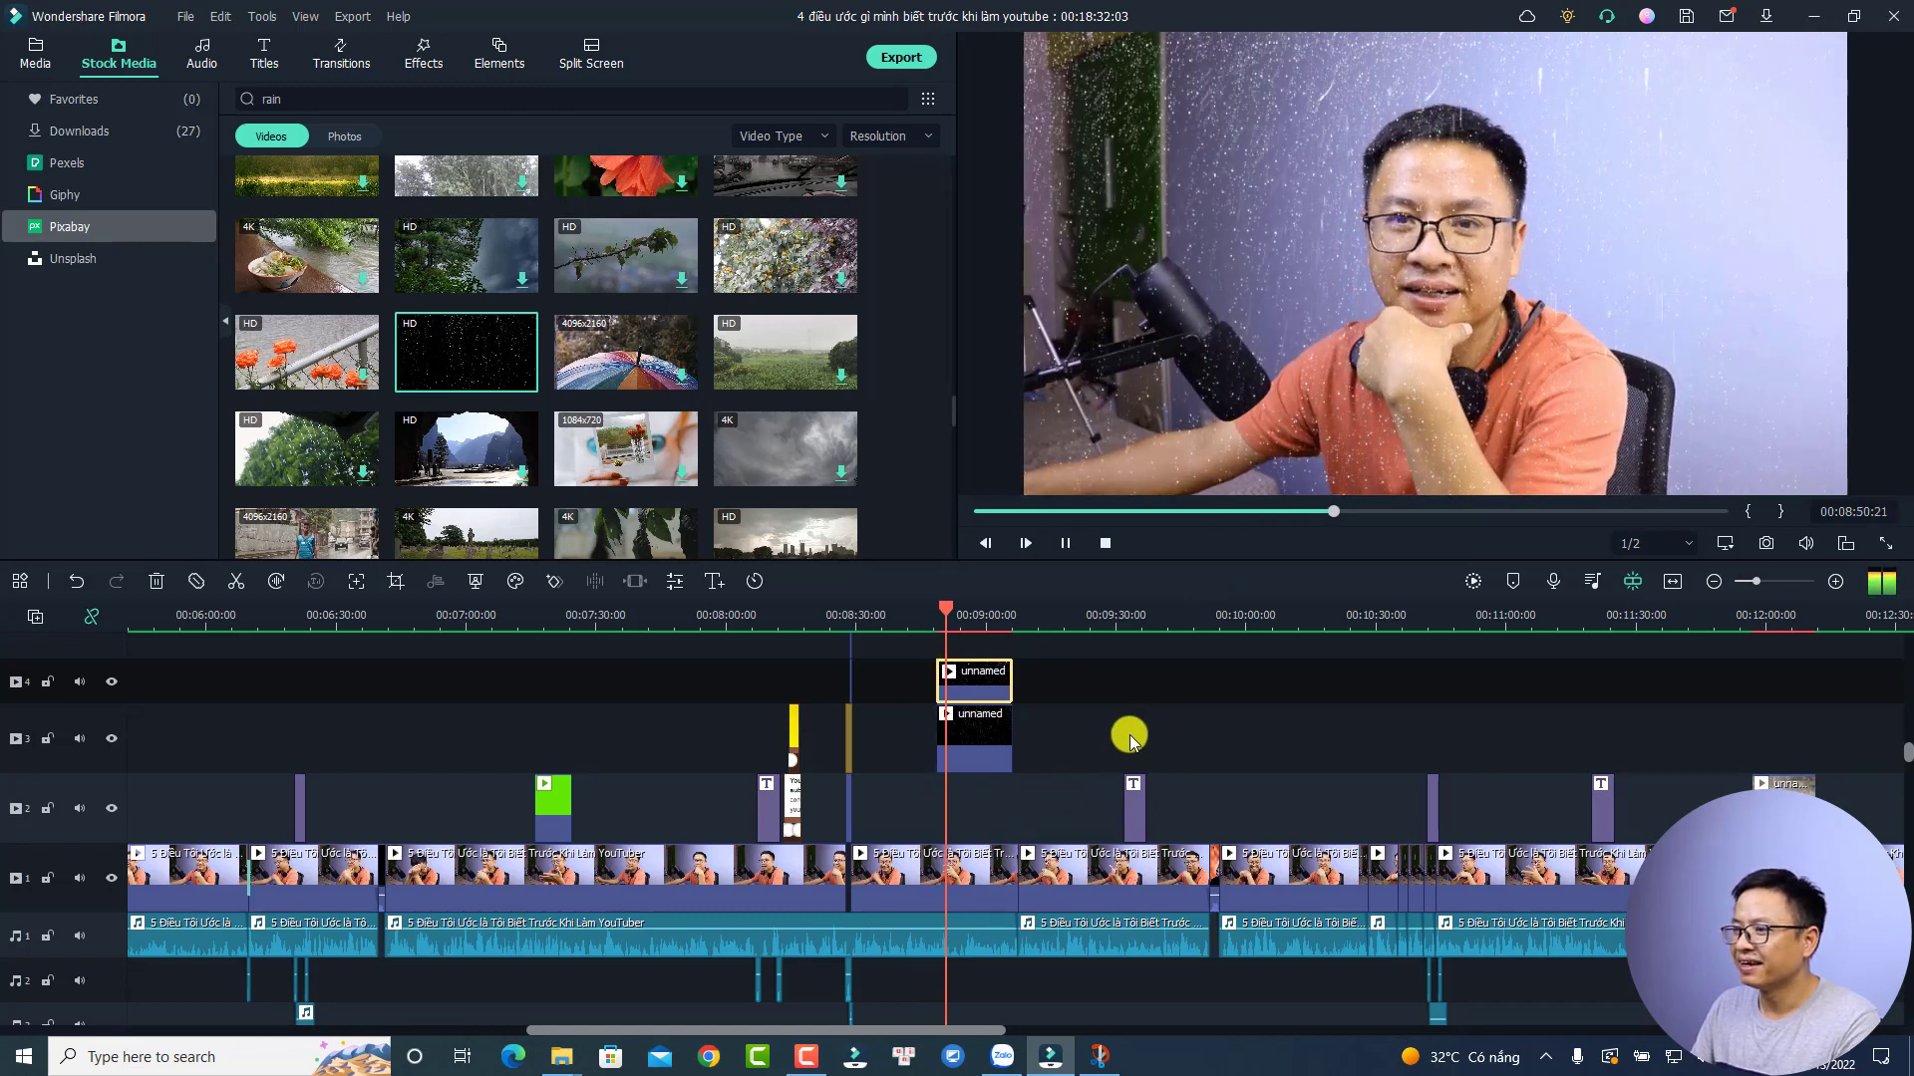
pyautogui.press('space')
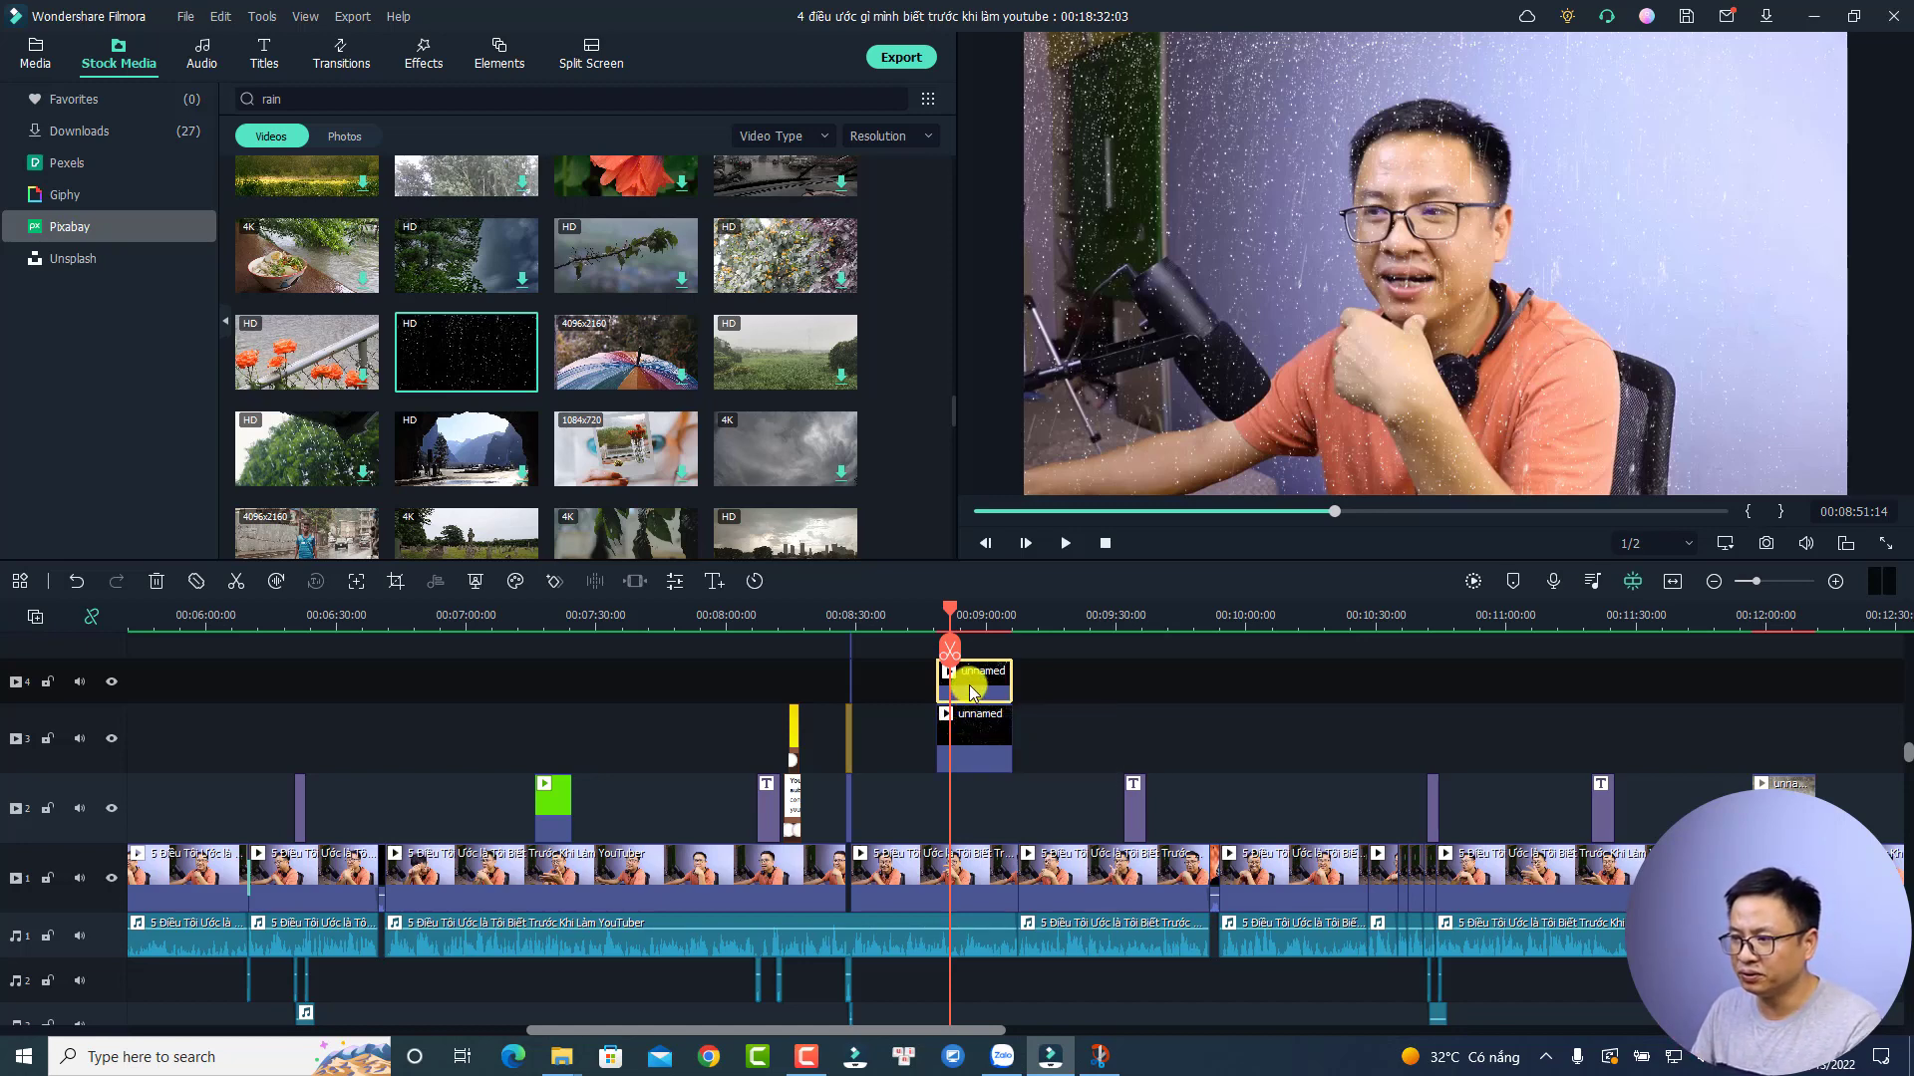
# Paste a third rain clip onto track 5 and align its start with the two rain clips below
pyautogui.scroll(2, 459, 718)
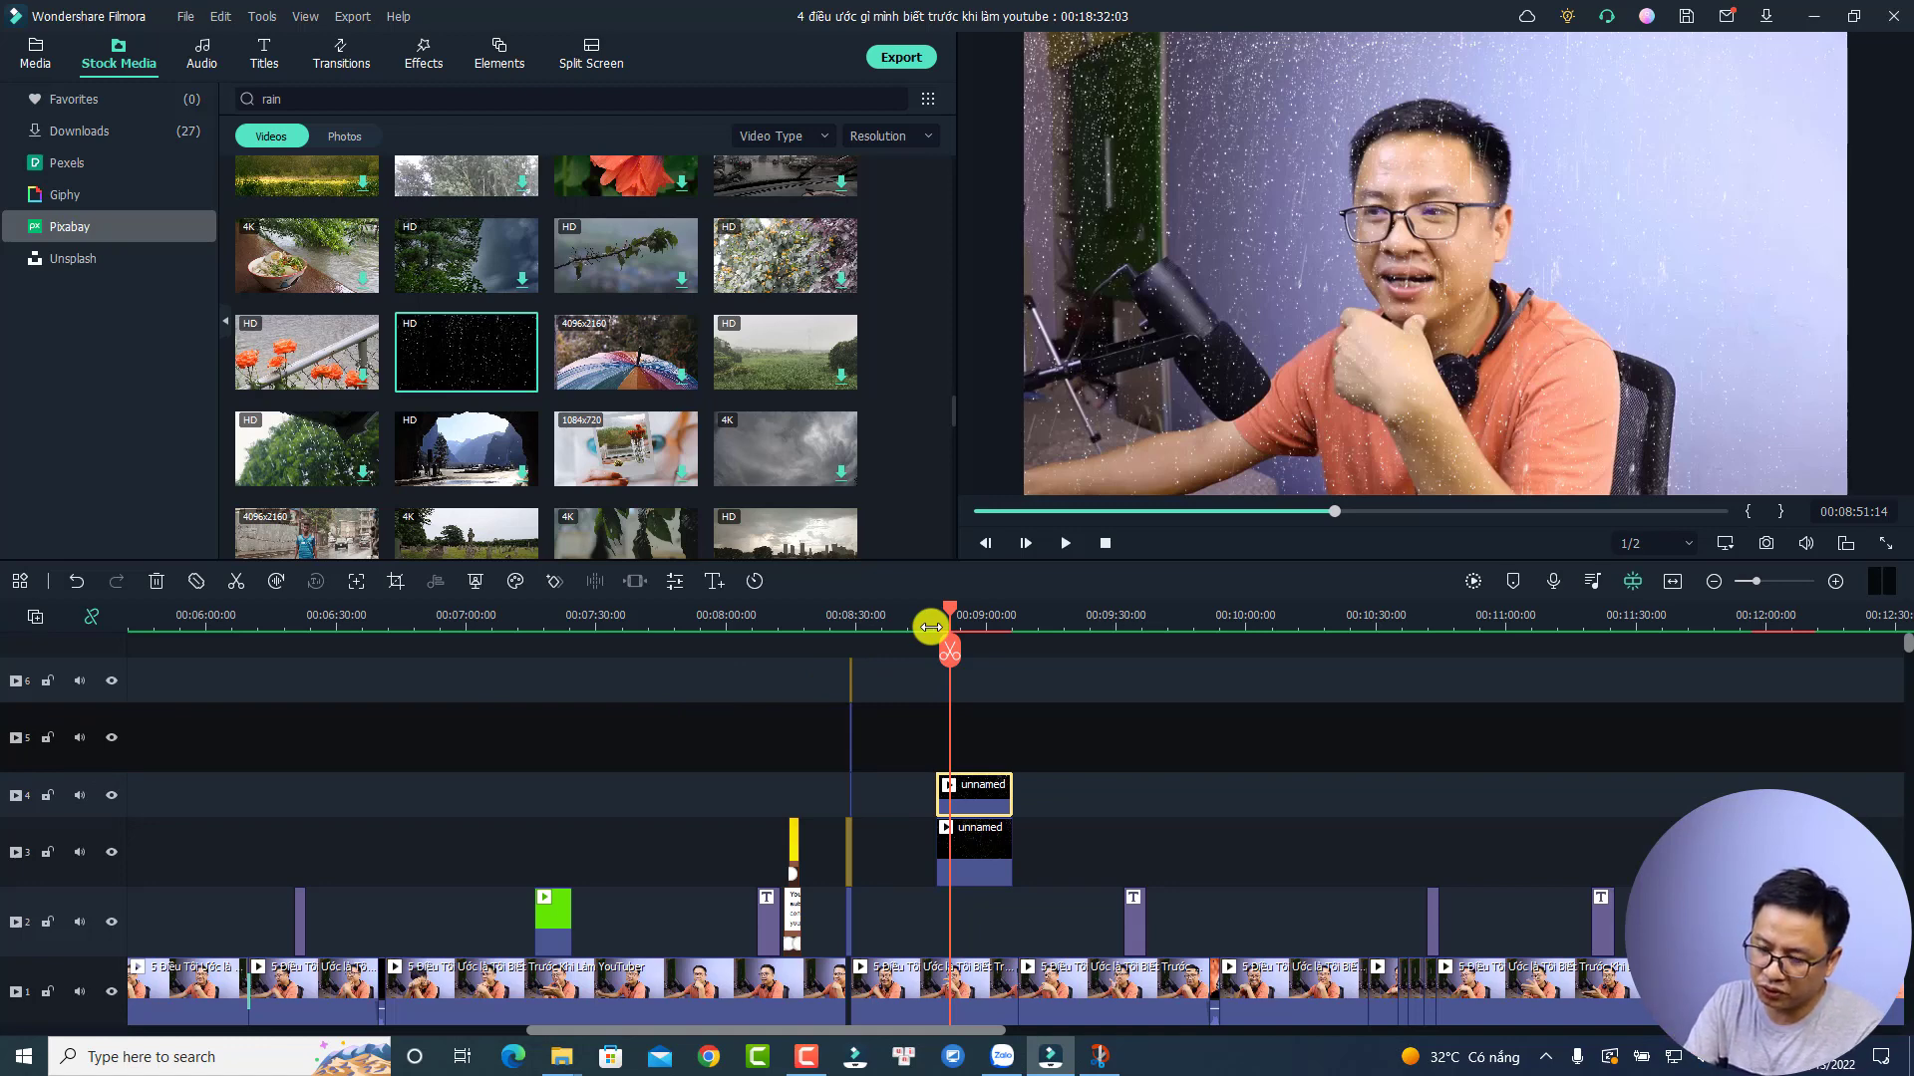
pyautogui.hotkey('ctrl', 'v')
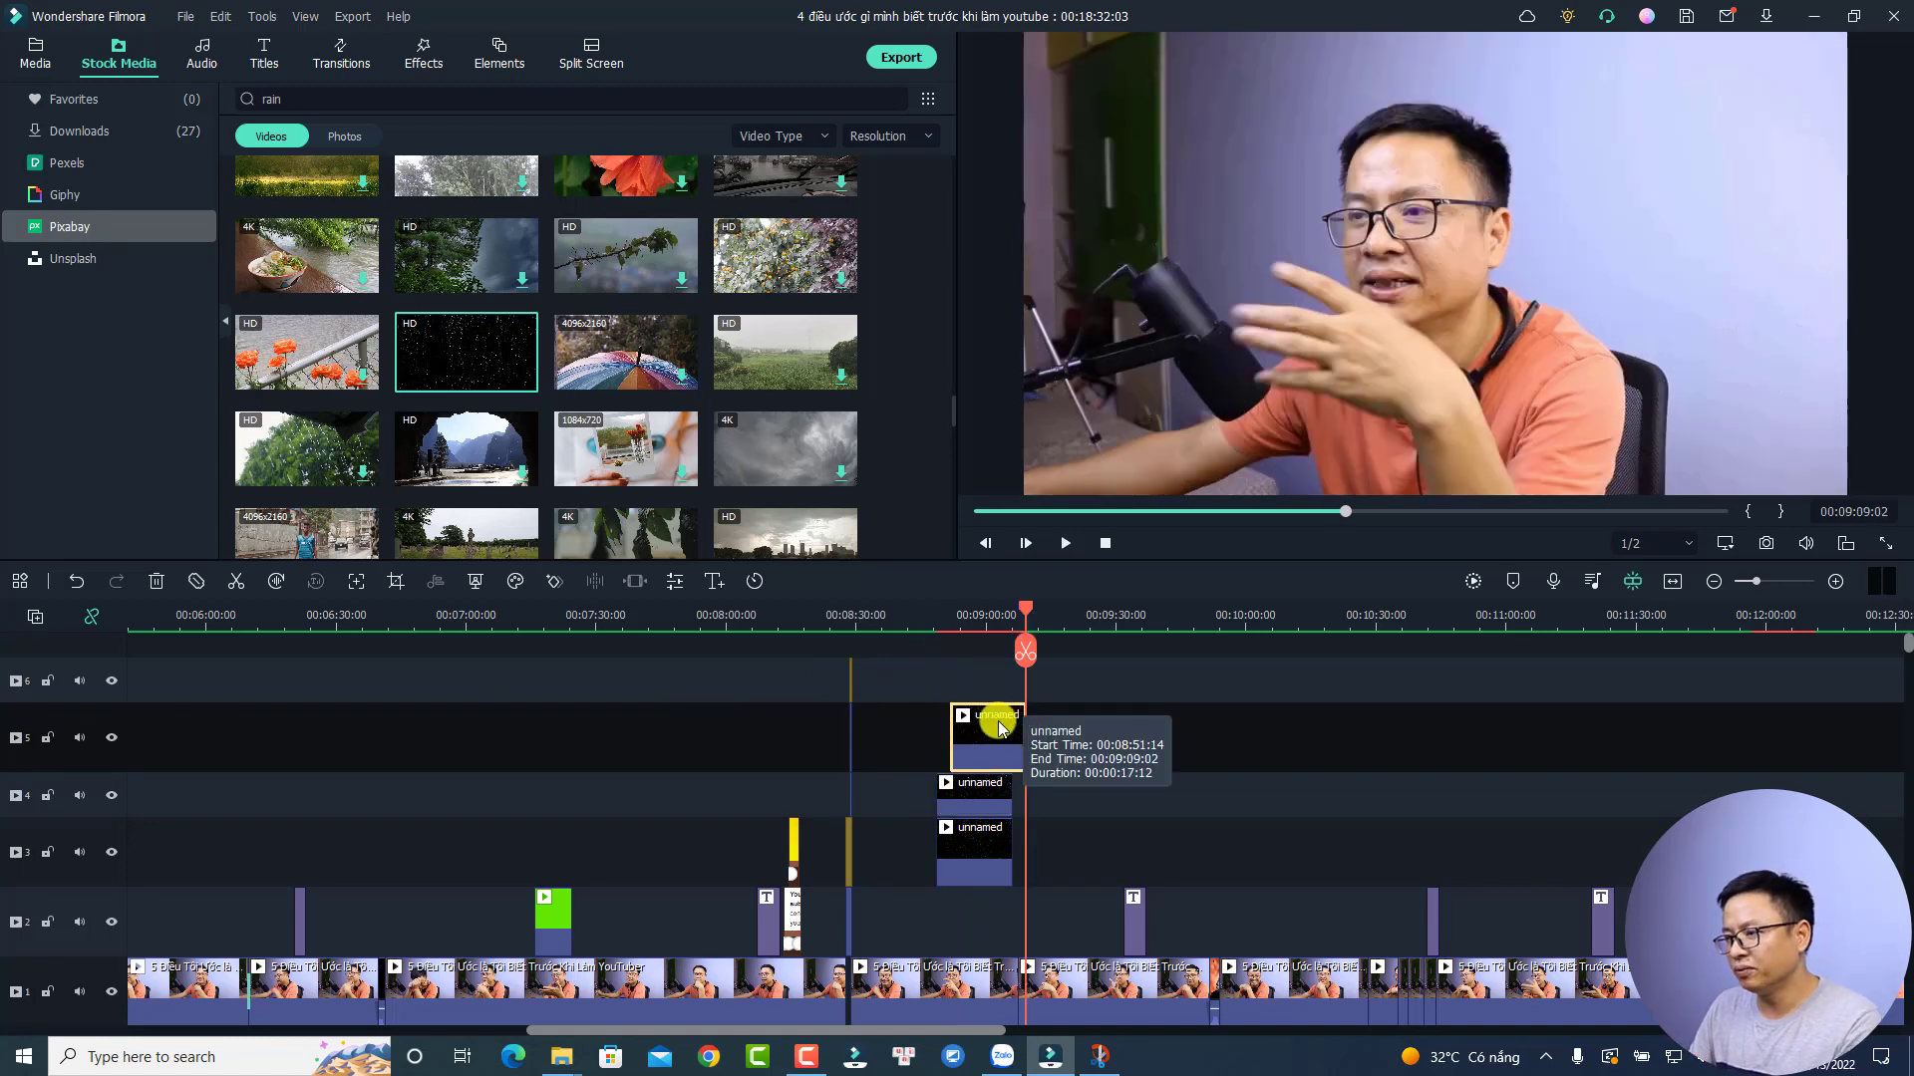
pyautogui.moveTo(999, 726); pyautogui.dragTo(972, 726)
# Shift the track 5 rain copy slightly left in the frame and play back the three-layer rain
pyautogui.click(985, 623)
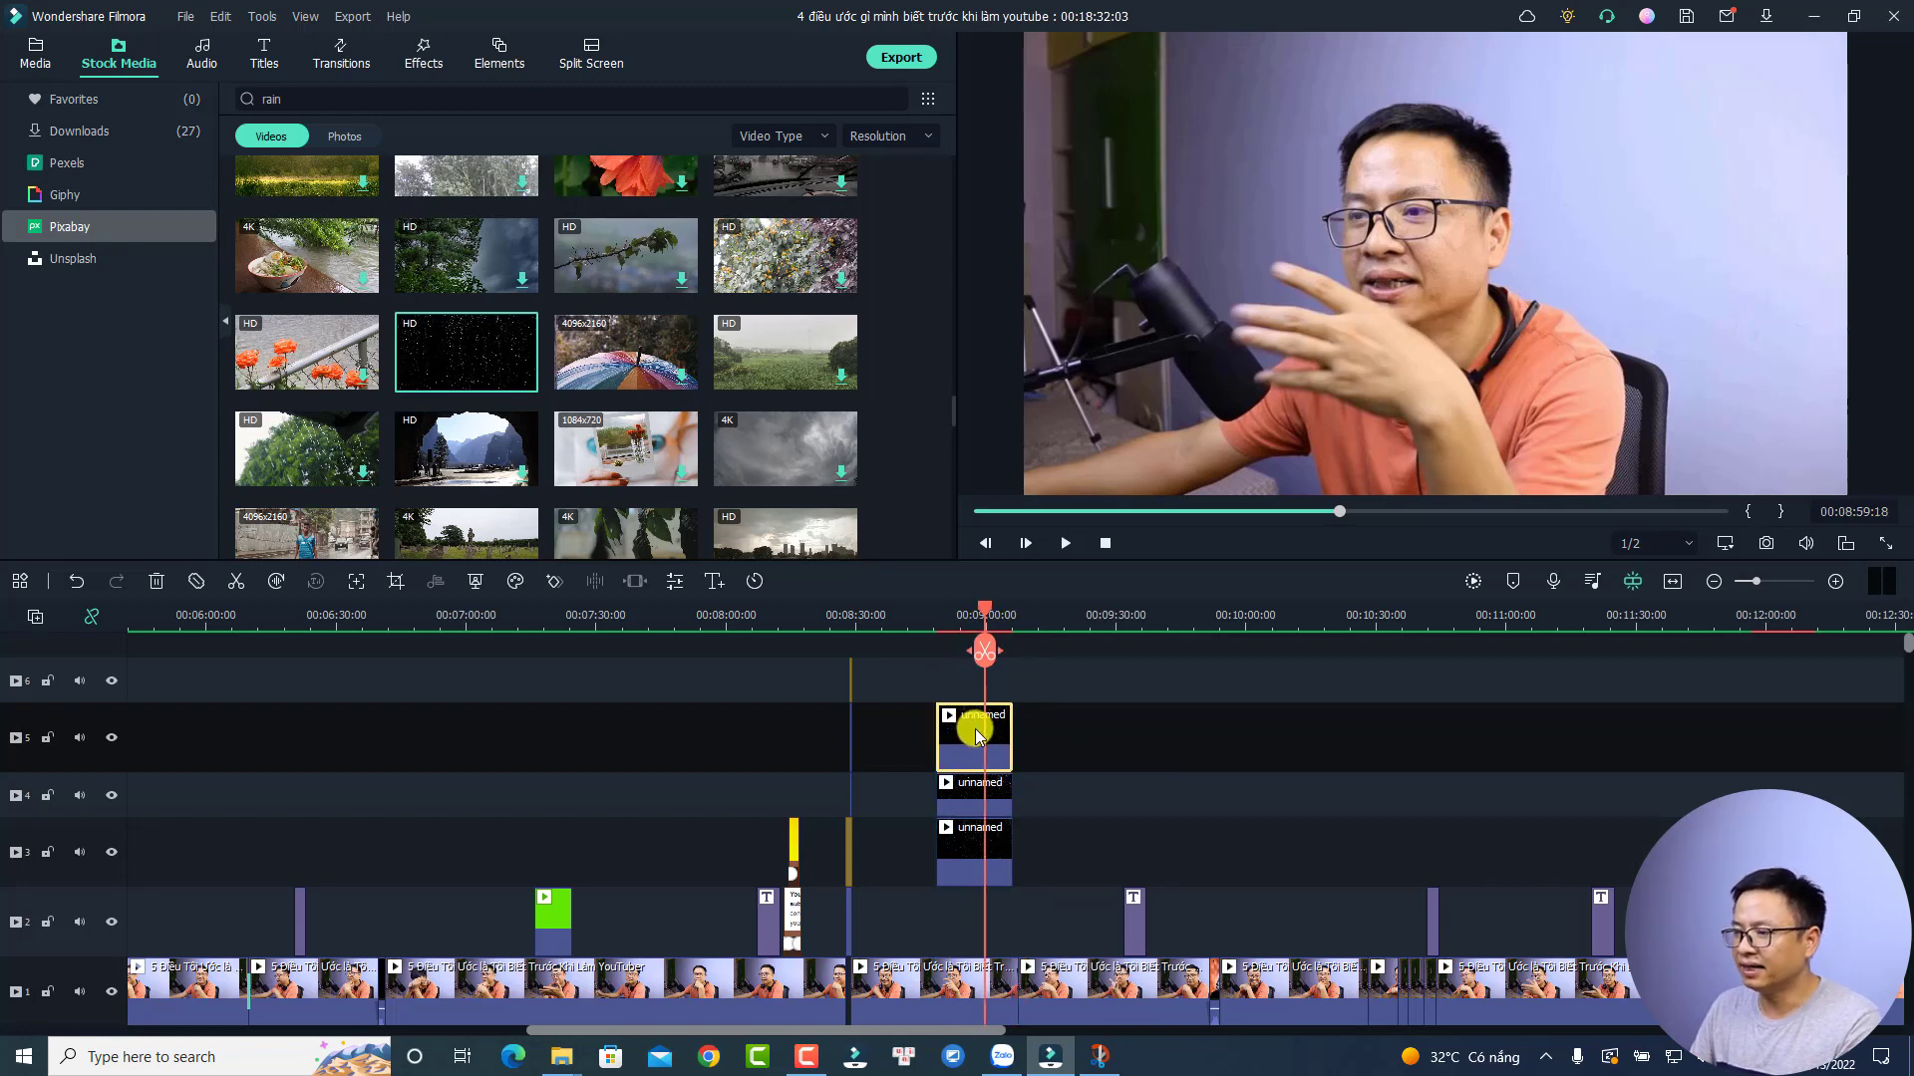
pyautogui.click(1376, 338)
pyautogui.moveTo(1376, 338); pyautogui.dragTo(1379, 338)
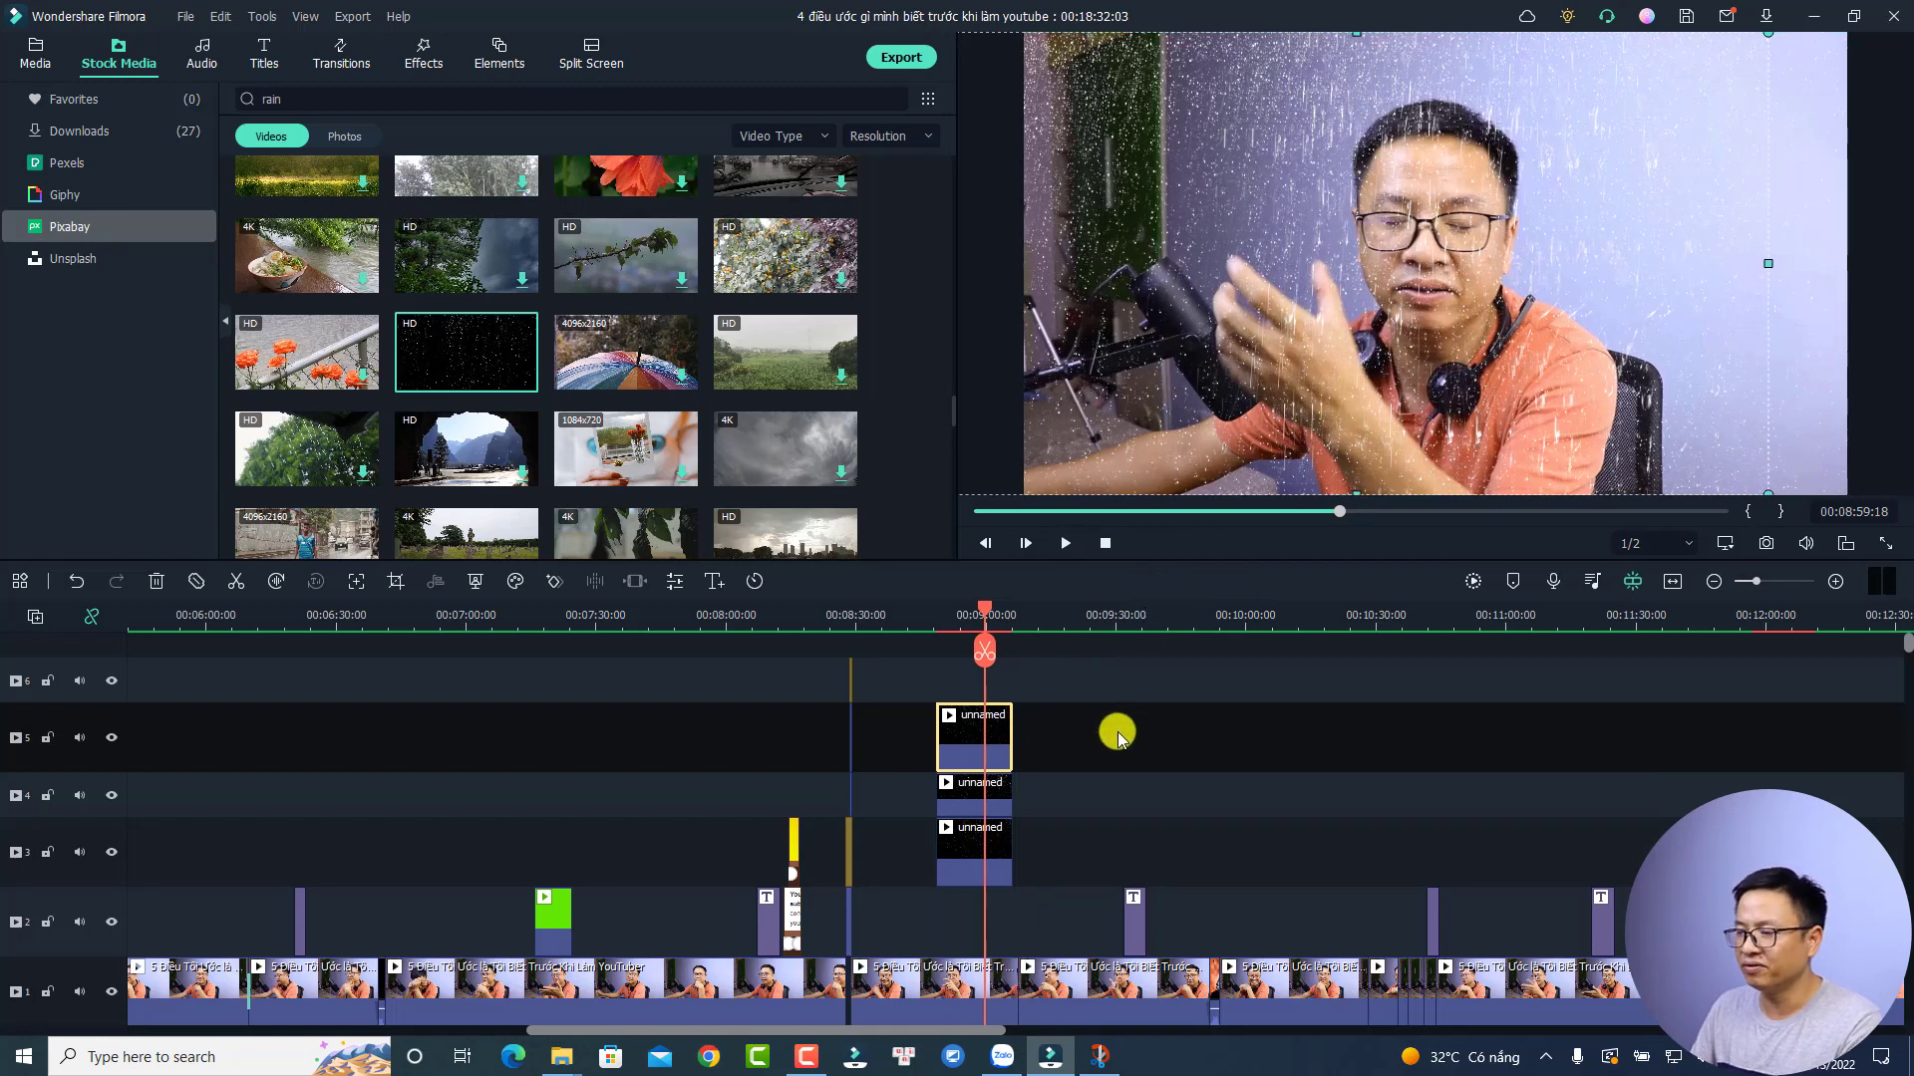
pyautogui.press('space')
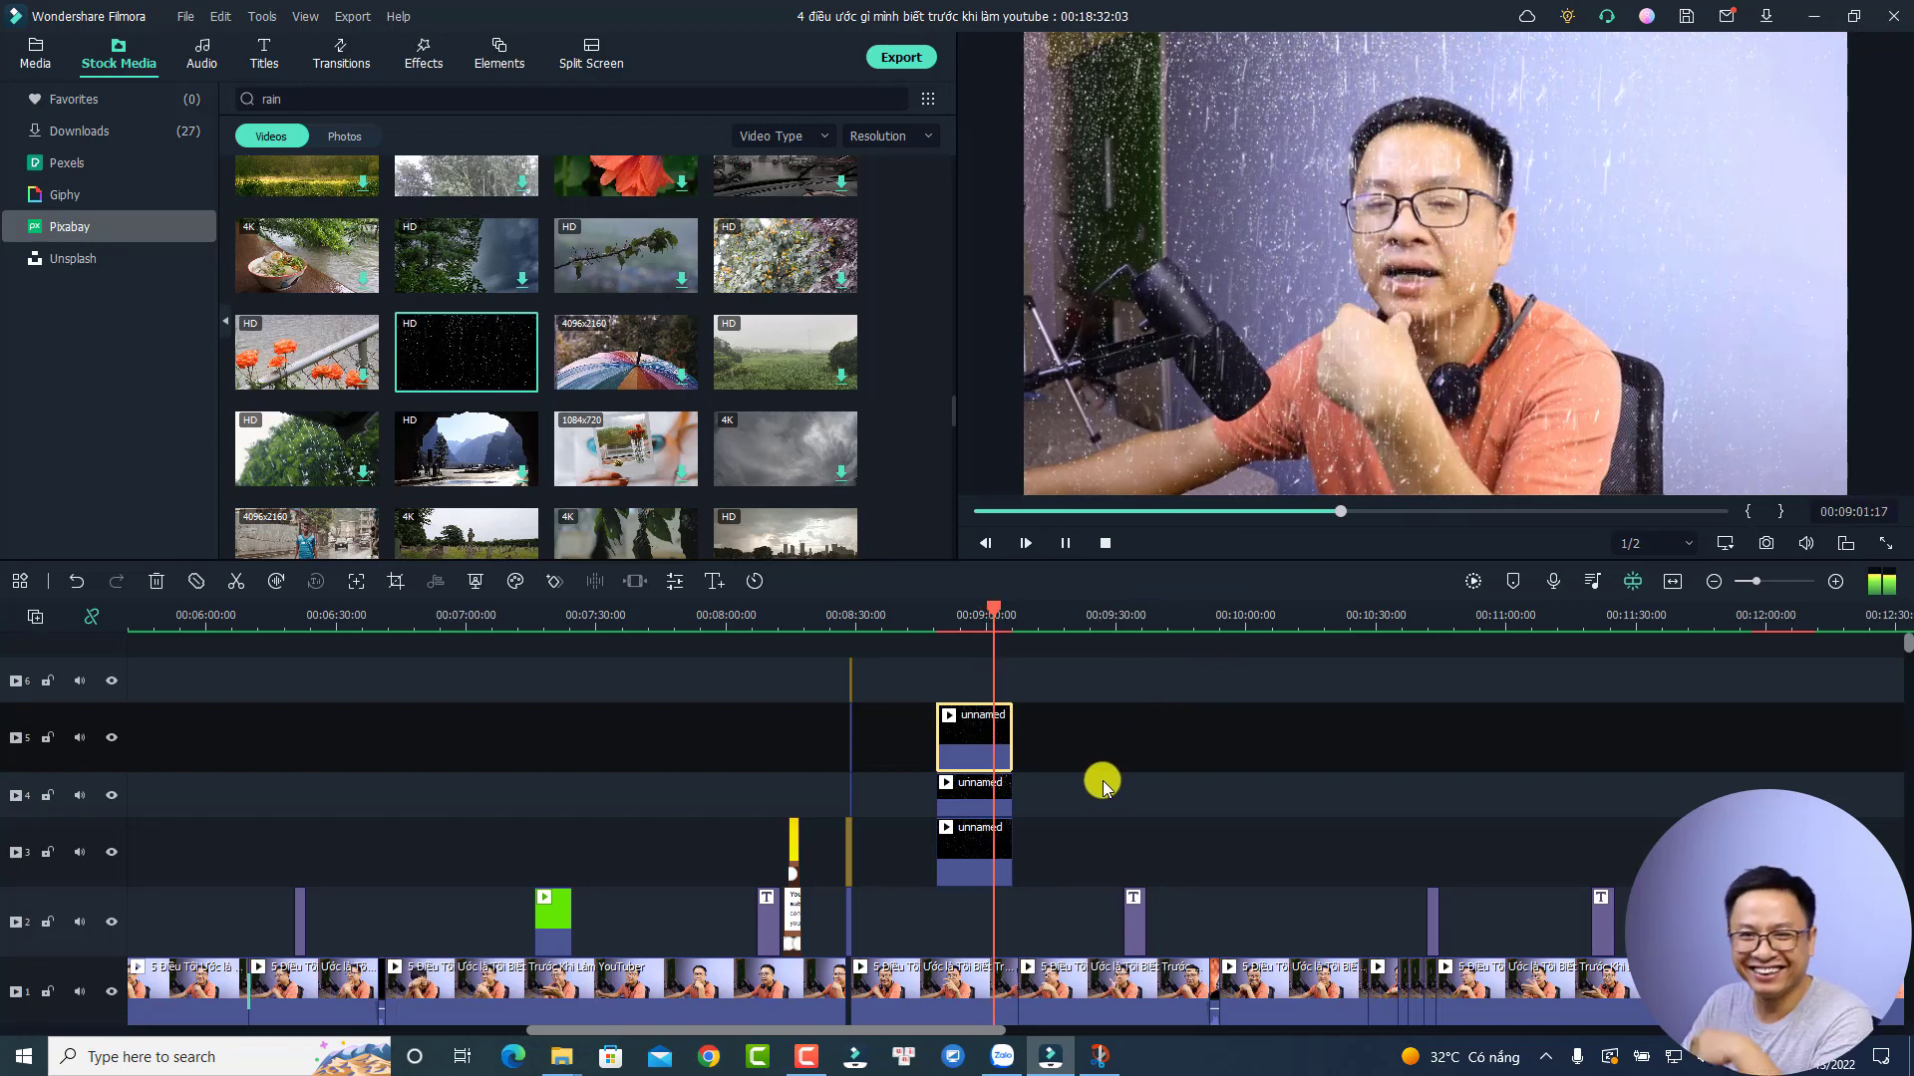
pyautogui.press('space')
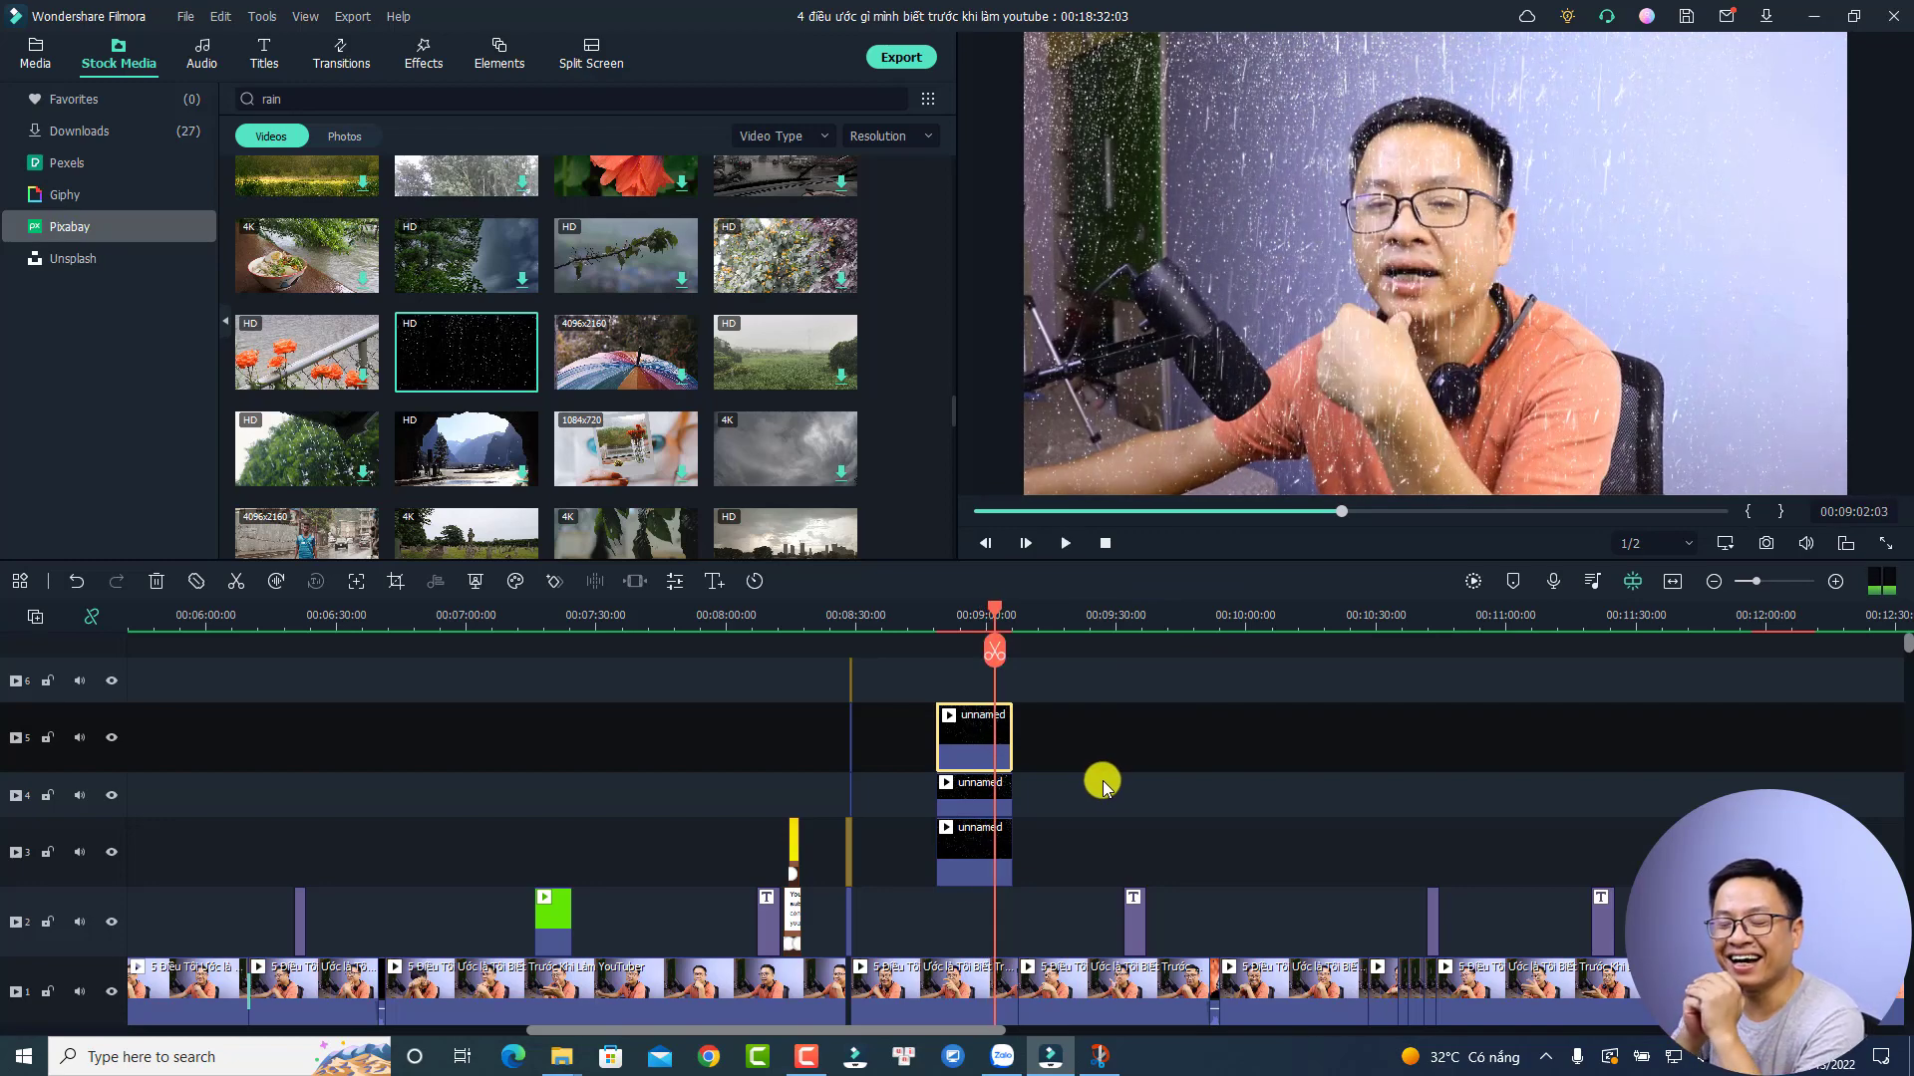